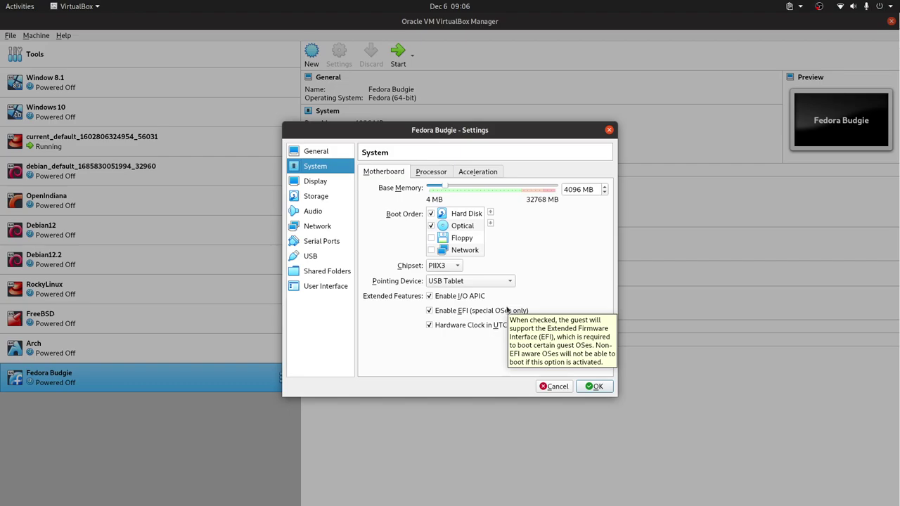
# Step: Save the EFI setting, start the VM and boot the Start Fedora-Budgie-Live 39 GRUB entry
pyautogui.click(594, 386)
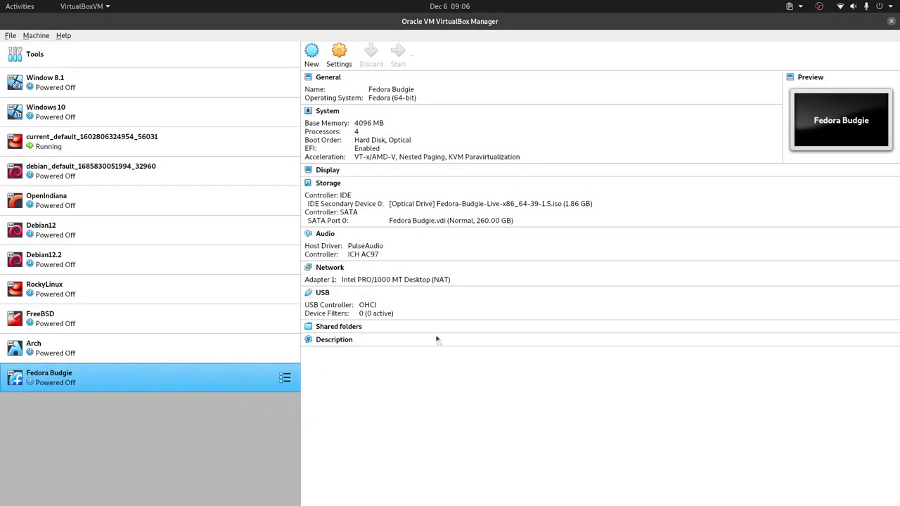
pyautogui.press('Return')
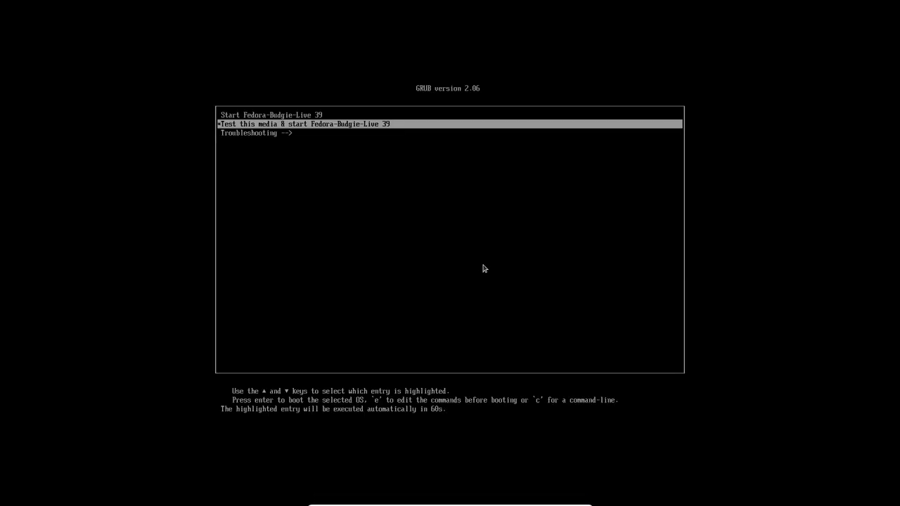
pyautogui.press('Up')
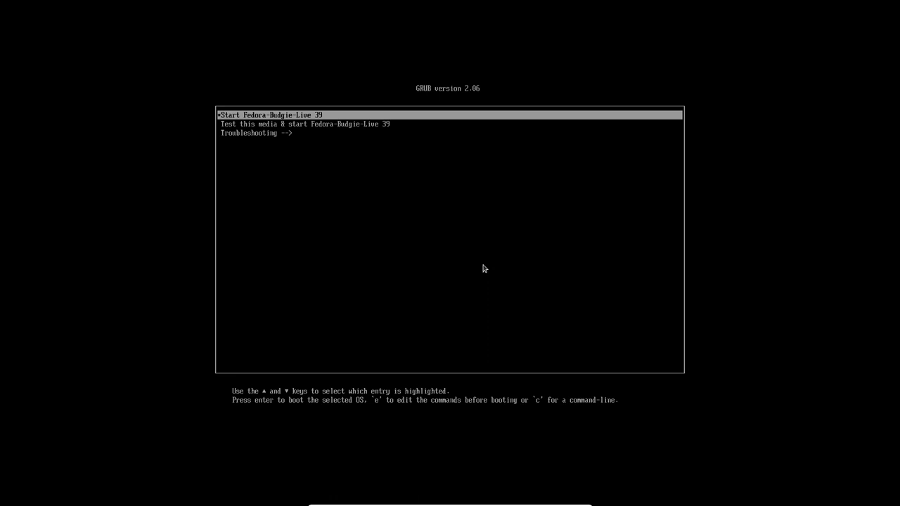
pyautogui.press('Down')
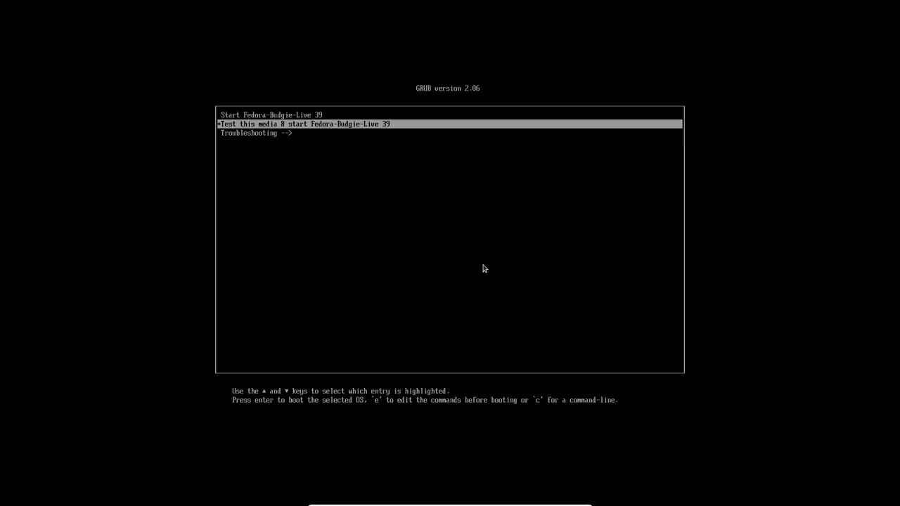
pyautogui.press('Up')
pyautogui.press('Return')
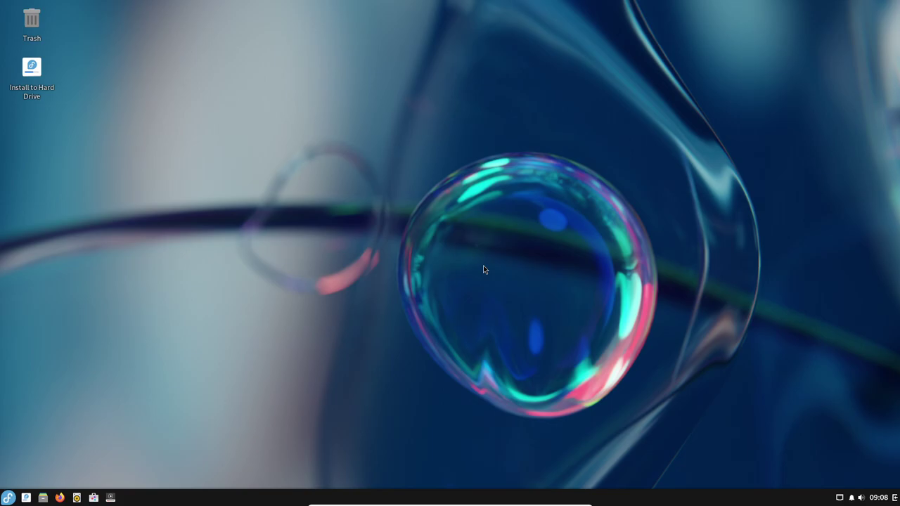
# Step: Launch Install to Hard Drive from the Fedora Budgie Live desktop
pyautogui.doubleClick(41, 81)
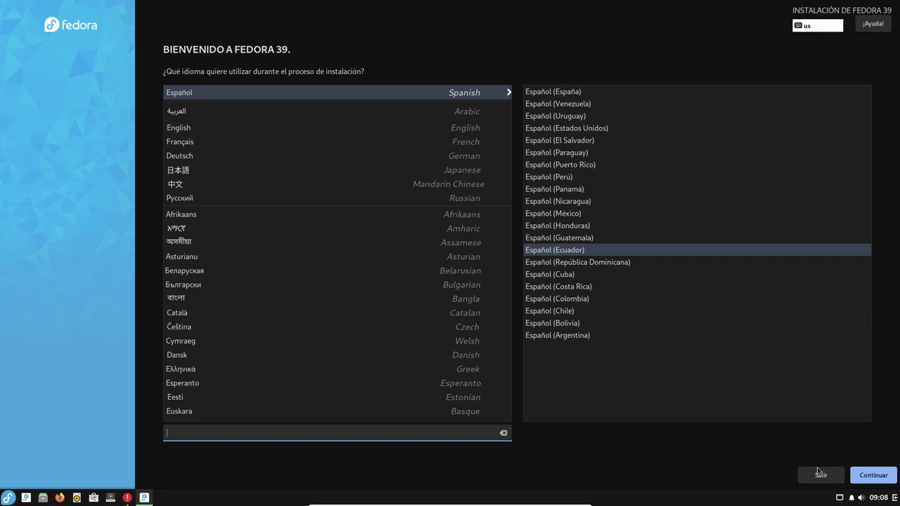
# Step: Confirm Español (Ecuador) as the installation language and continue to the summary
pyautogui.click(893, 476)
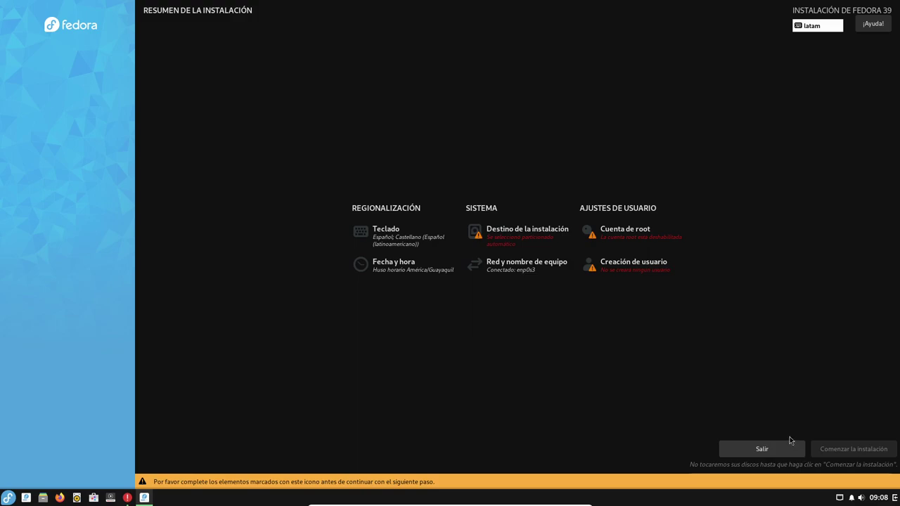
# Step: Add the Inglés (EE. UU. internacional con teclas muertas) keyboard layout, then enter Destino de la instalación
pyautogui.click(419, 246)
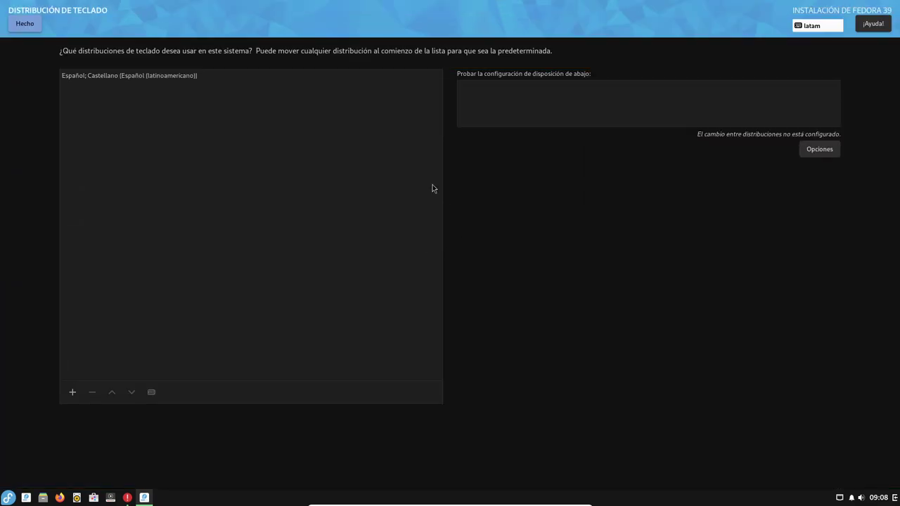
pyautogui.click(192, 75)
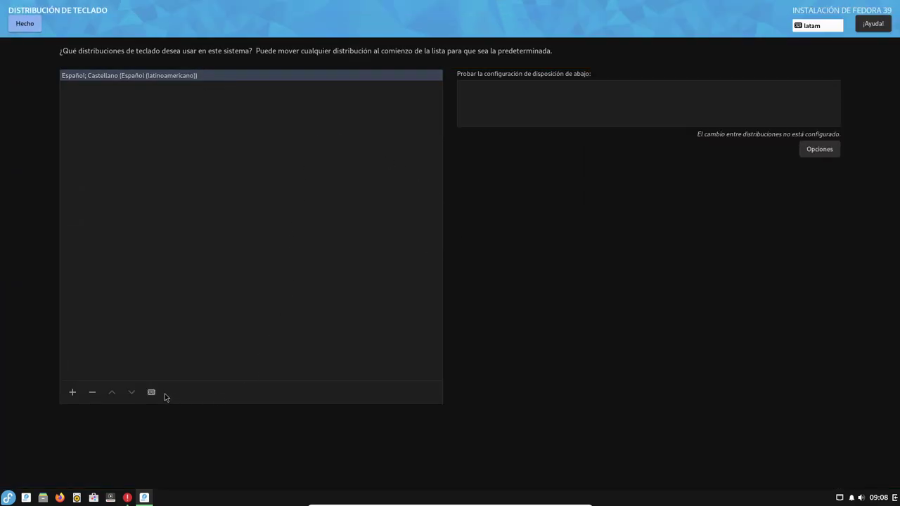
pyautogui.click(93, 393)
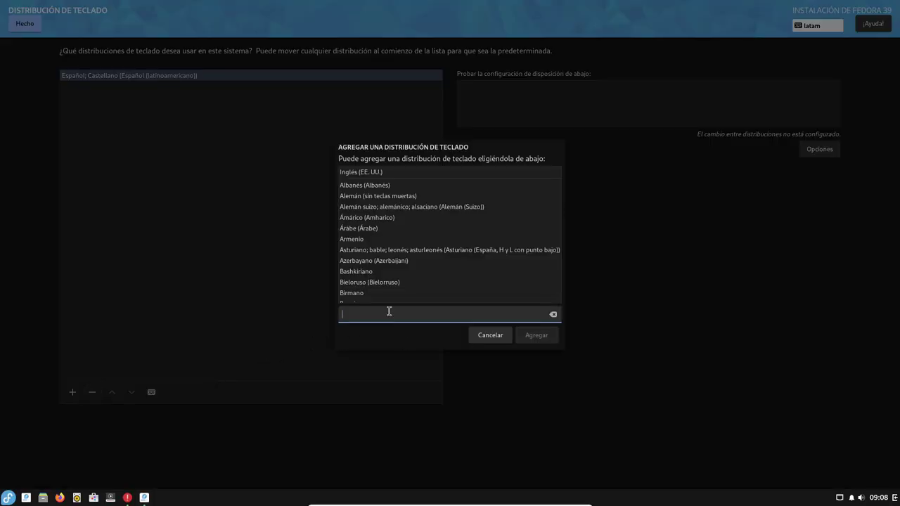
pyautogui.write('ingles')
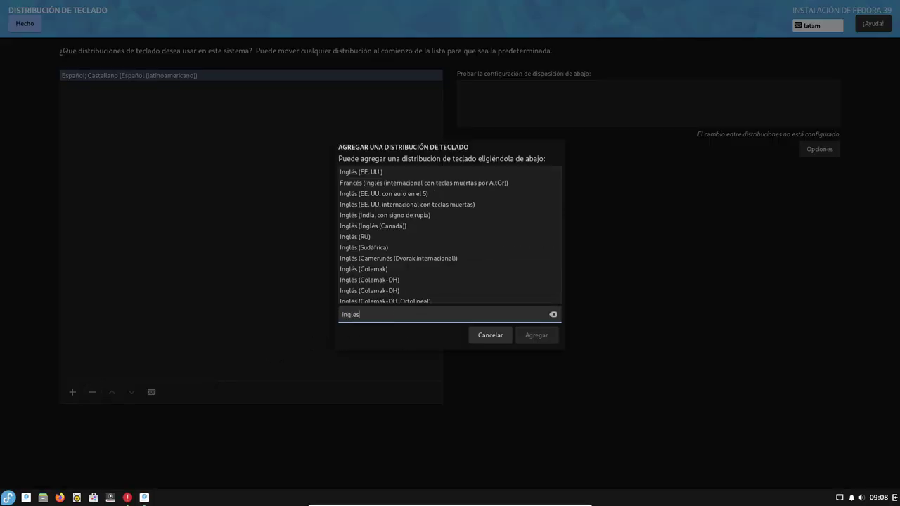
pyautogui.click(432, 194)
pyautogui.click(450, 205)
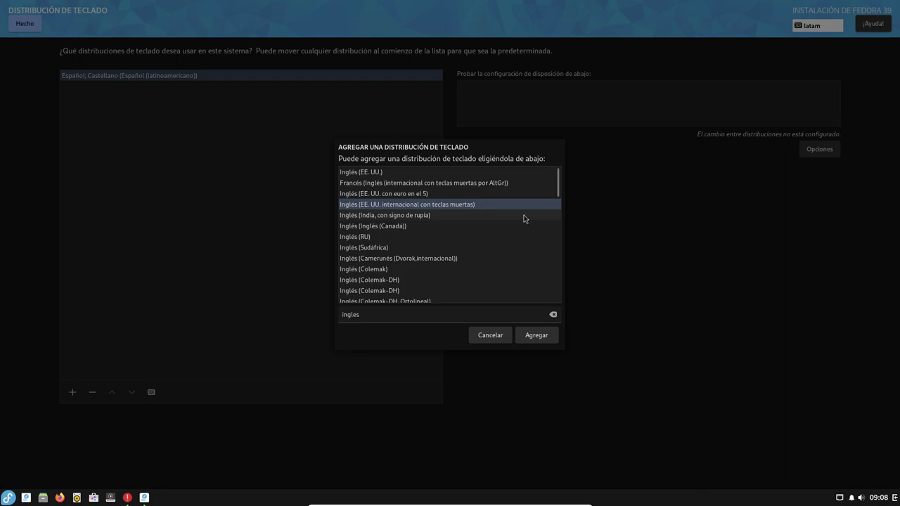
pyautogui.click(536, 337)
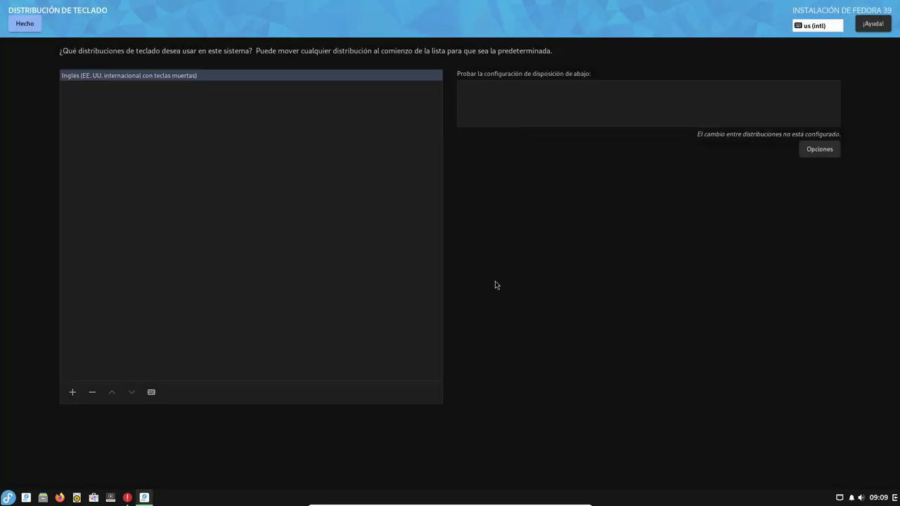
pyautogui.click(27, 24)
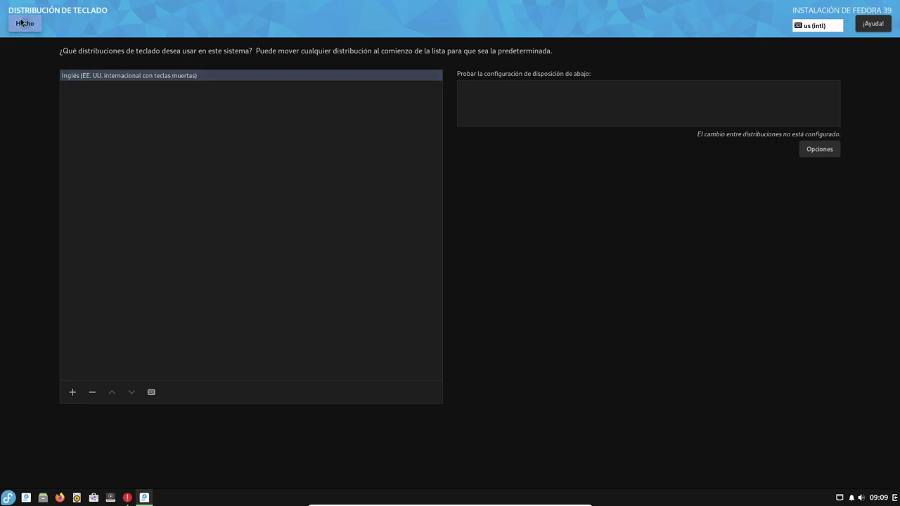
pyautogui.click(520, 244)
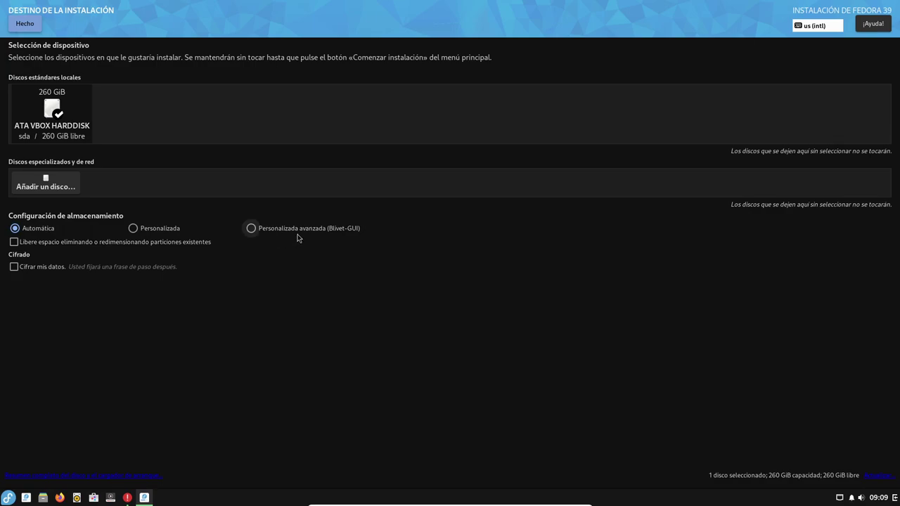
# Step: Choose Personalizada storage configuration for the 260 GiB disk and confirm with Hecho
pyautogui.click(174, 231)
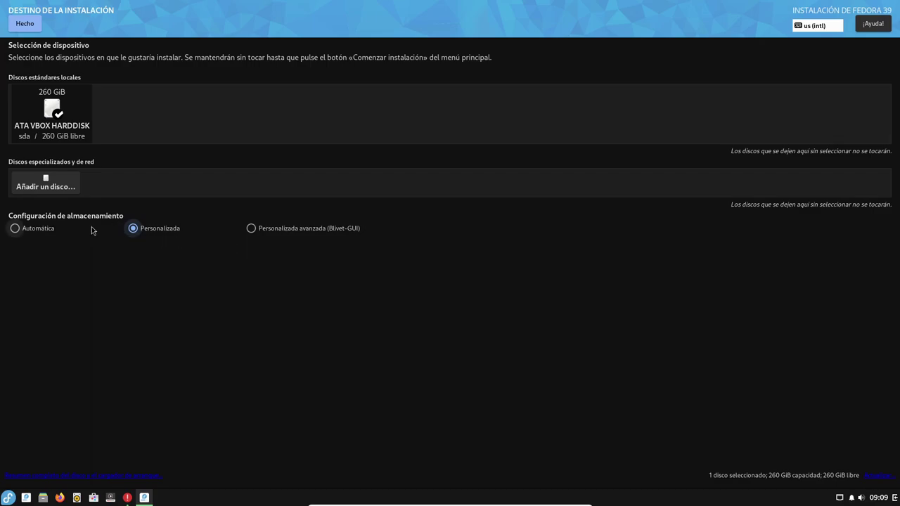
pyautogui.click(32, 25)
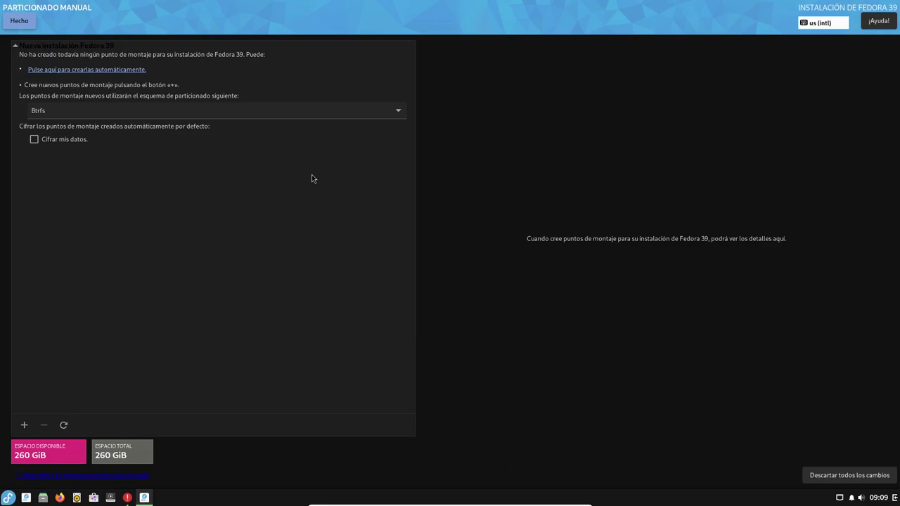
# Step: Pick Partición estándar as the scheme for new mount points
pyautogui.click(301, 111)
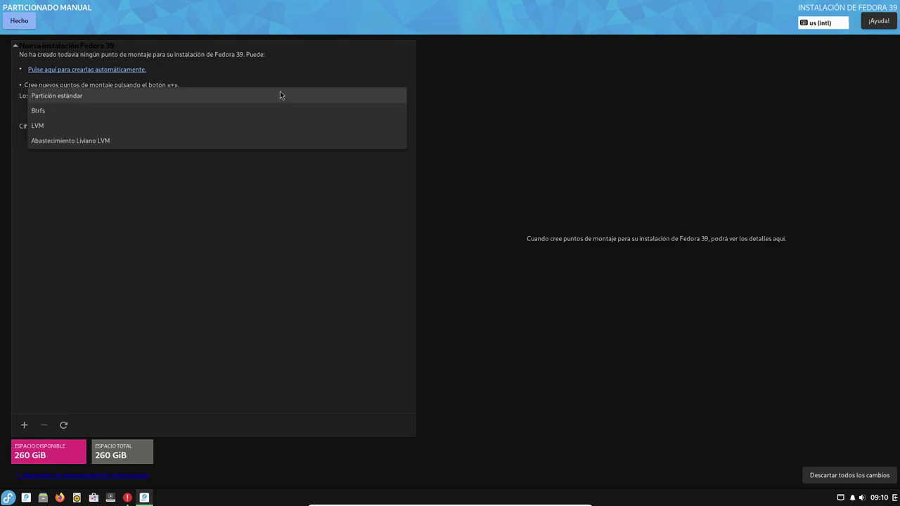
pyautogui.click(280, 95)
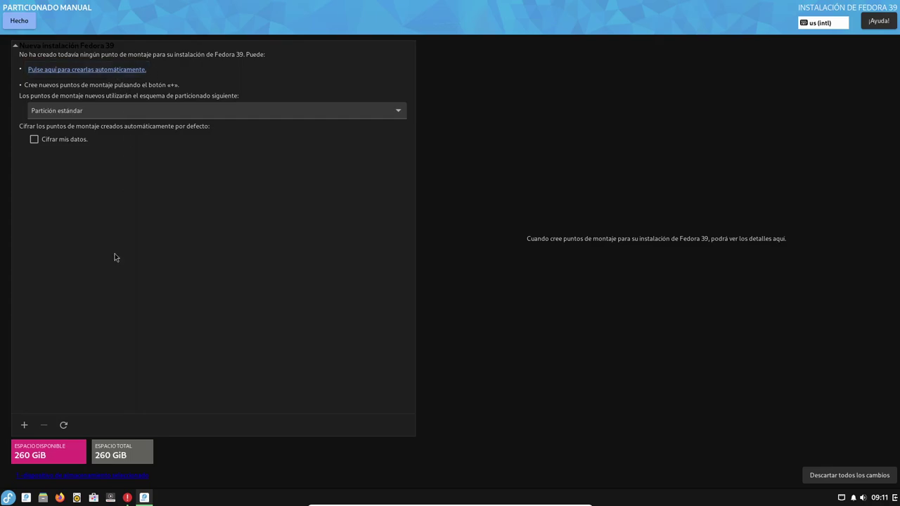
# Step: Add a /boot/efi mount point with 1GiB desired capacity
pyautogui.click(24, 425)
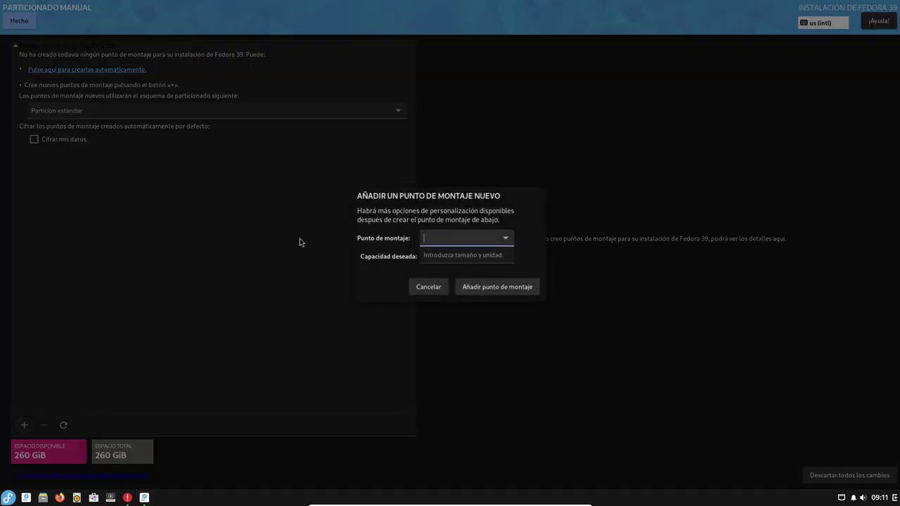
pyautogui.click(509, 239)
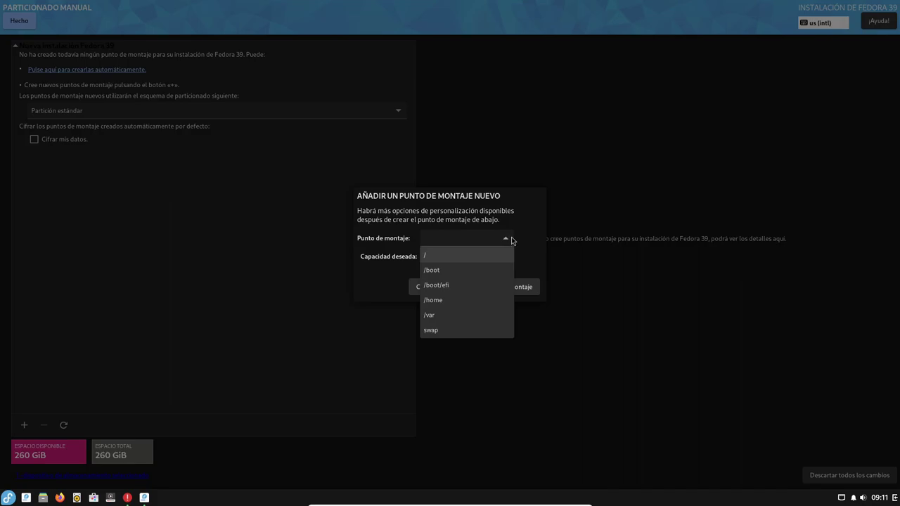
pyautogui.click(457, 285)
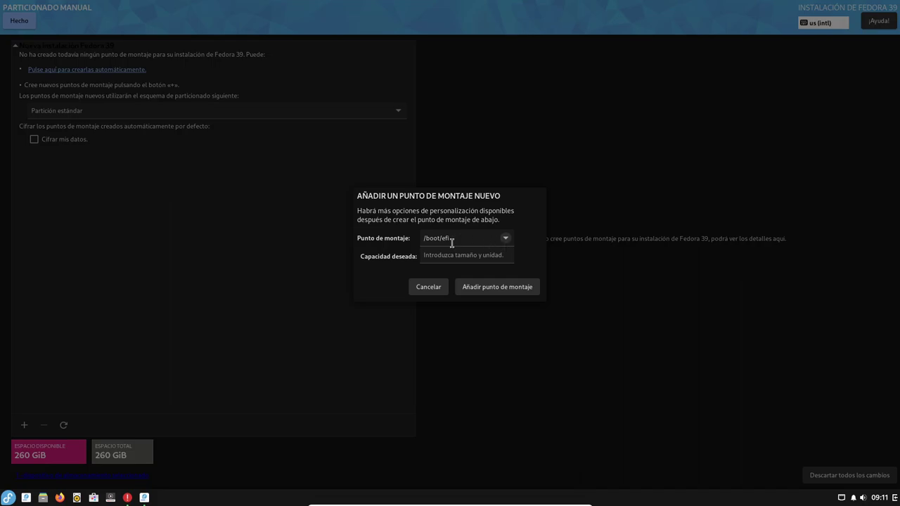
pyautogui.click(457, 257)
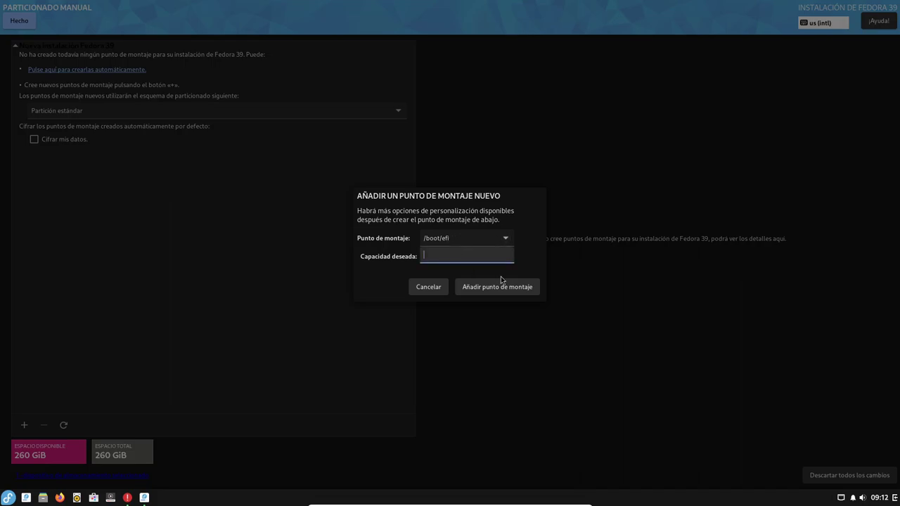
pyautogui.write('1GiB')
pyautogui.click(501, 289)
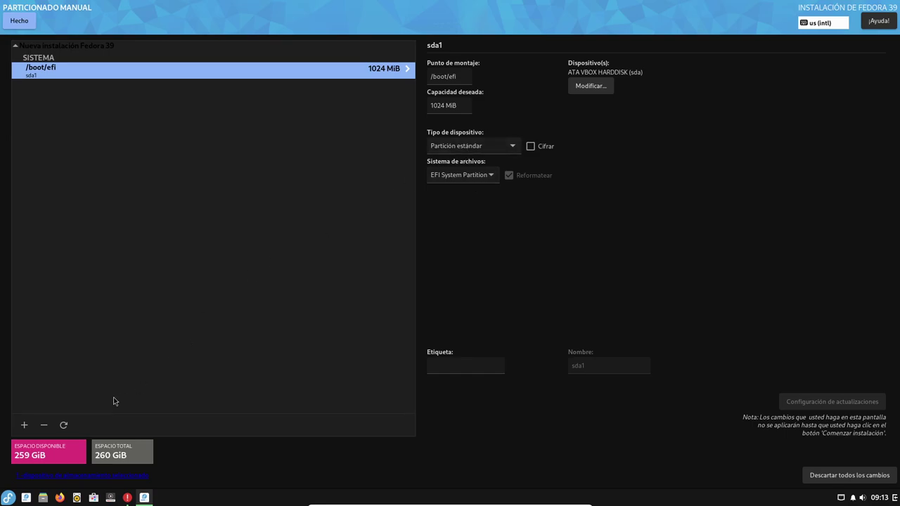
# Step: Add a root (/) mount point with 30GiB desired capacity
pyautogui.click(24, 425)
pyautogui.click(507, 239)
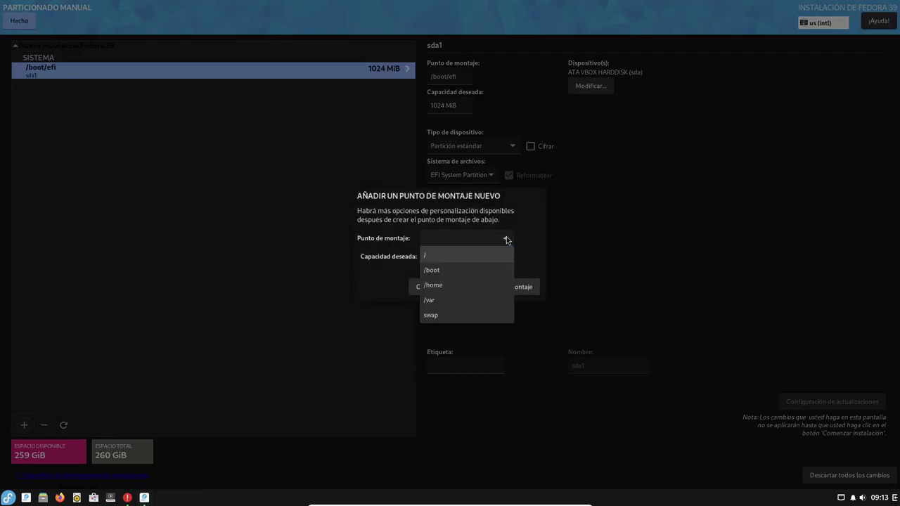
pyautogui.click(462, 257)
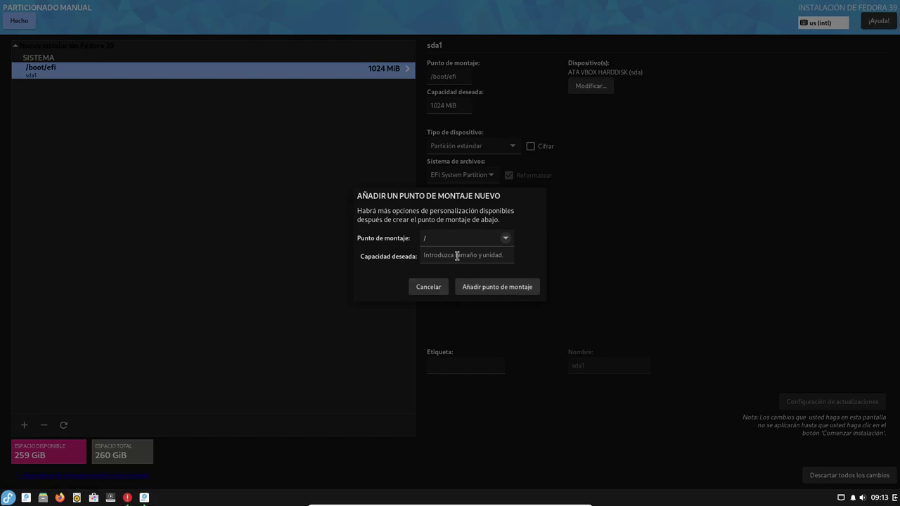
pyautogui.click(451, 256)
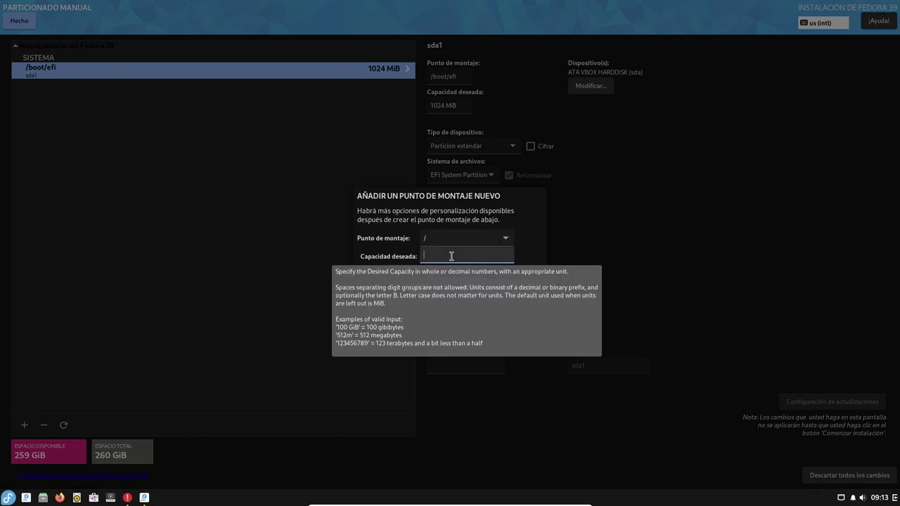
pyautogui.write('30GiB')
pyautogui.click(519, 293)
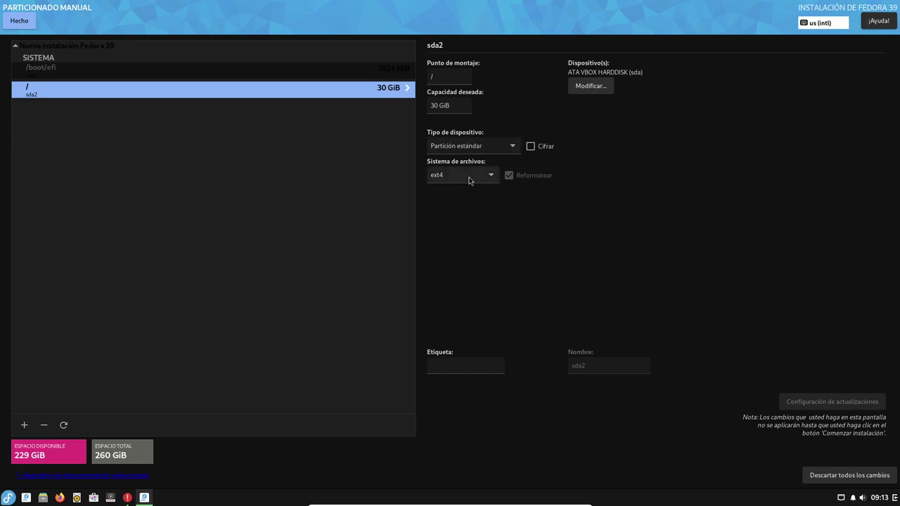
pyautogui.click(470, 181)
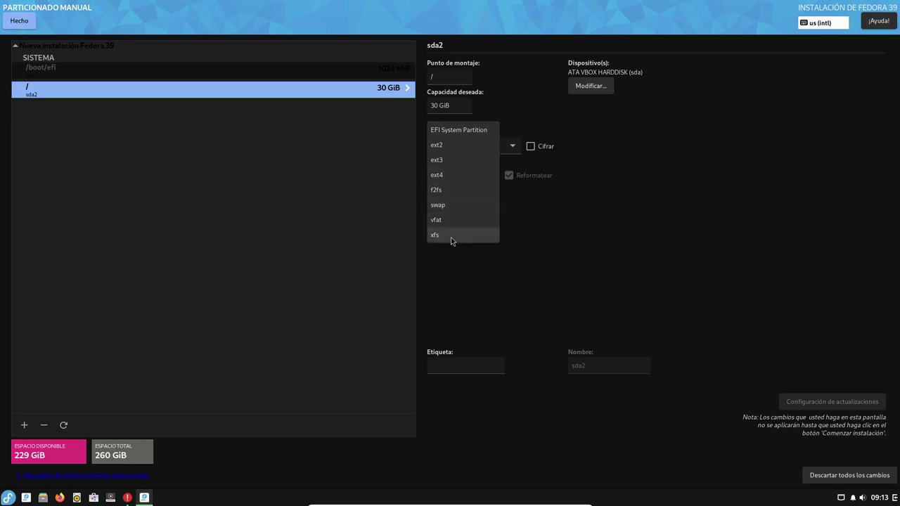
pyautogui.click(560, 215)
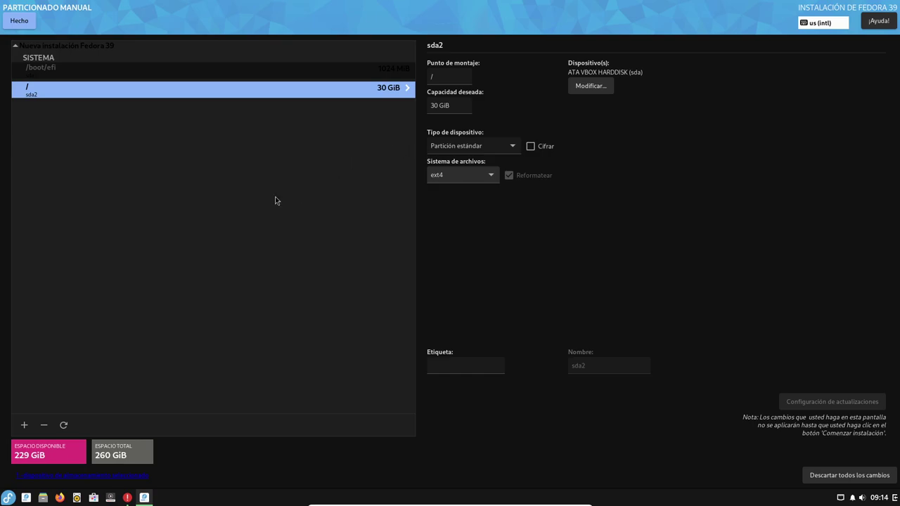
# Step: Add a /home mount point with blank capacity to take the remaining 229 GiB
pyautogui.click(24, 425)
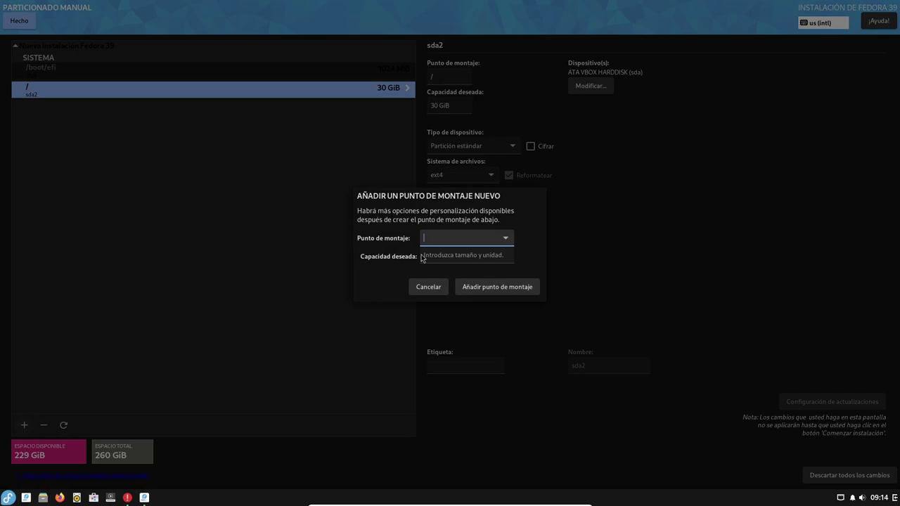
pyautogui.click(506, 240)
pyautogui.click(455, 275)
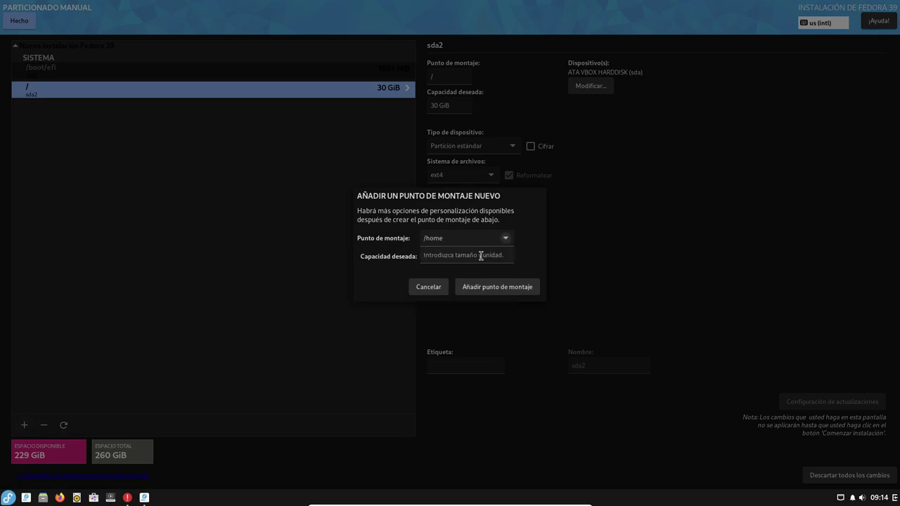
pyautogui.click(480, 255)
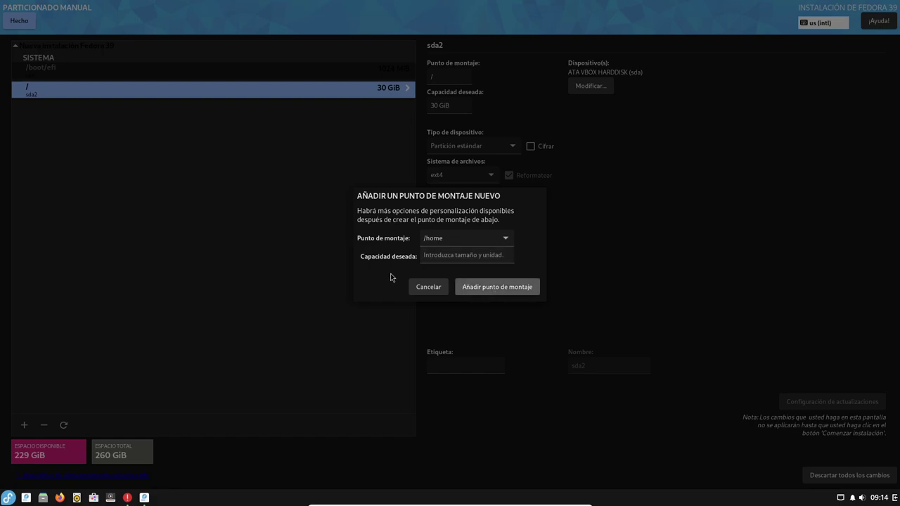
pyautogui.press('Return')
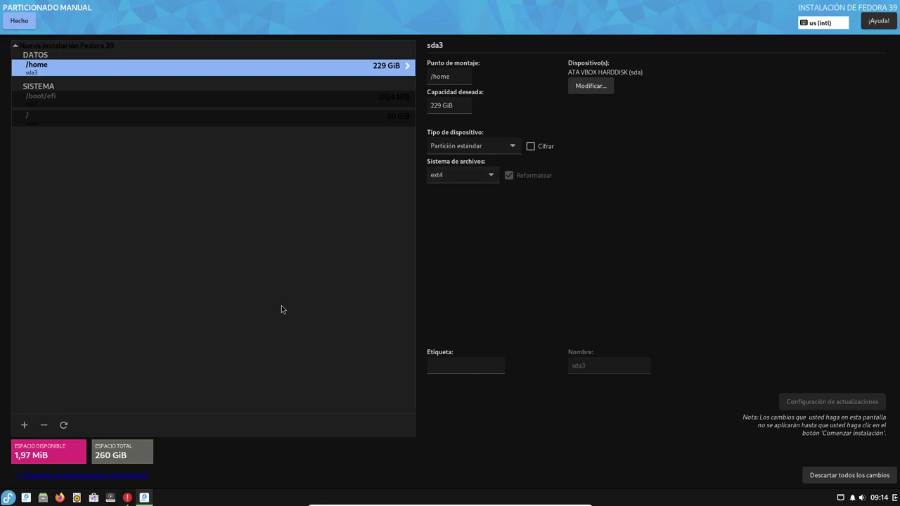
pyautogui.click(24, 424)
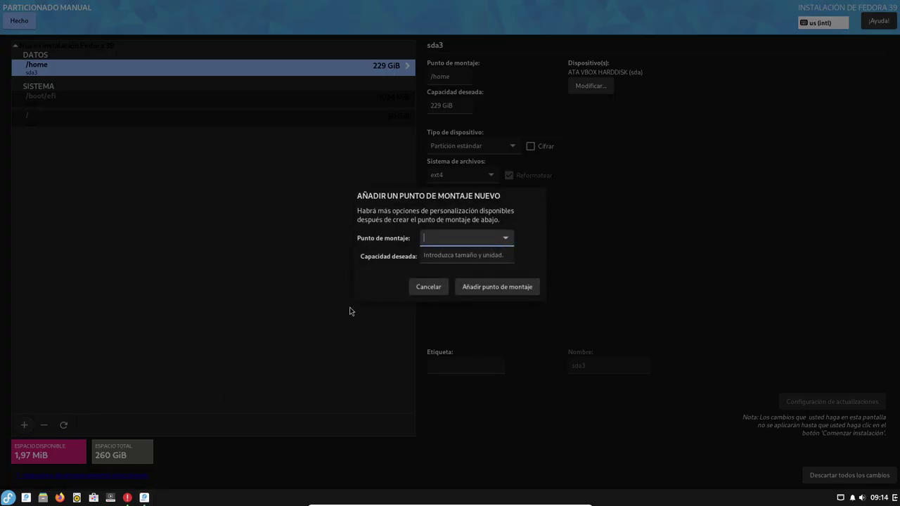
pyautogui.click(501, 239)
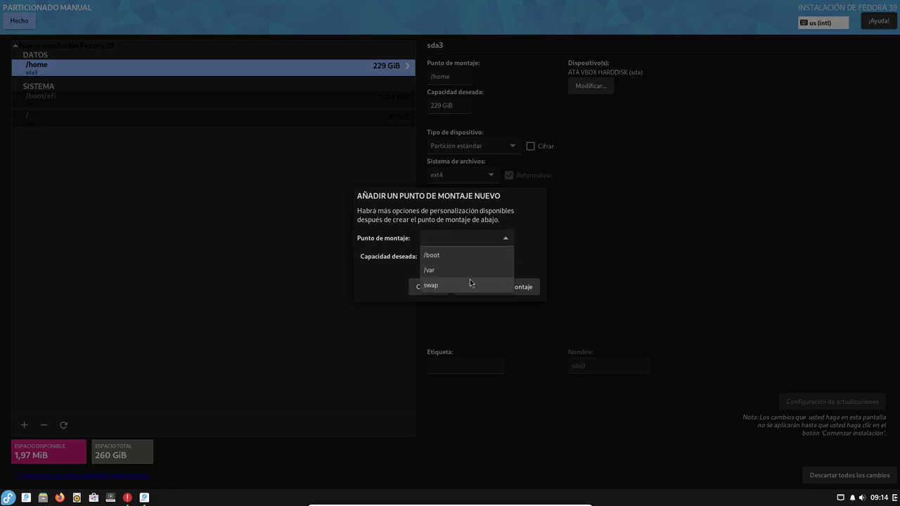
pyautogui.click(483, 209)
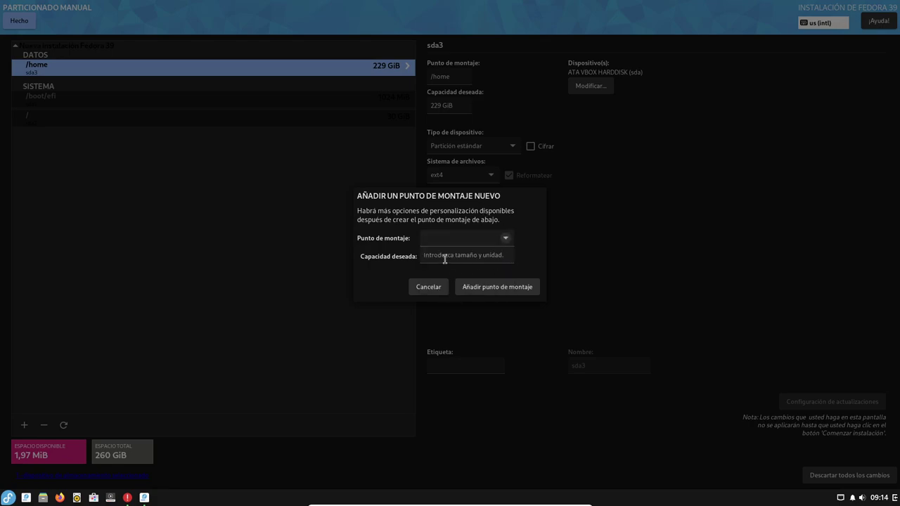
pyautogui.moveTo(454, 260)
pyautogui.click(423, 288)
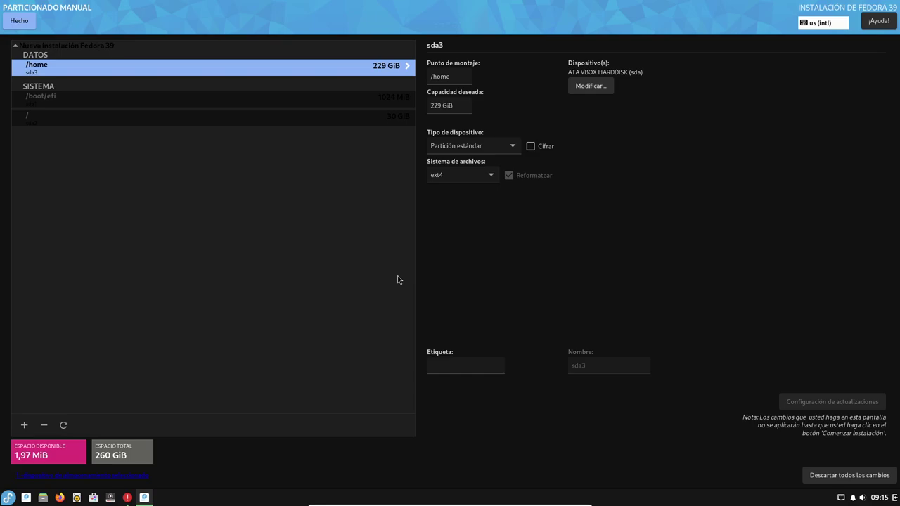
# Step: Finish partitioning and accept the 8 changes listed in Resumen de cambios
pyautogui.click(18, 23)
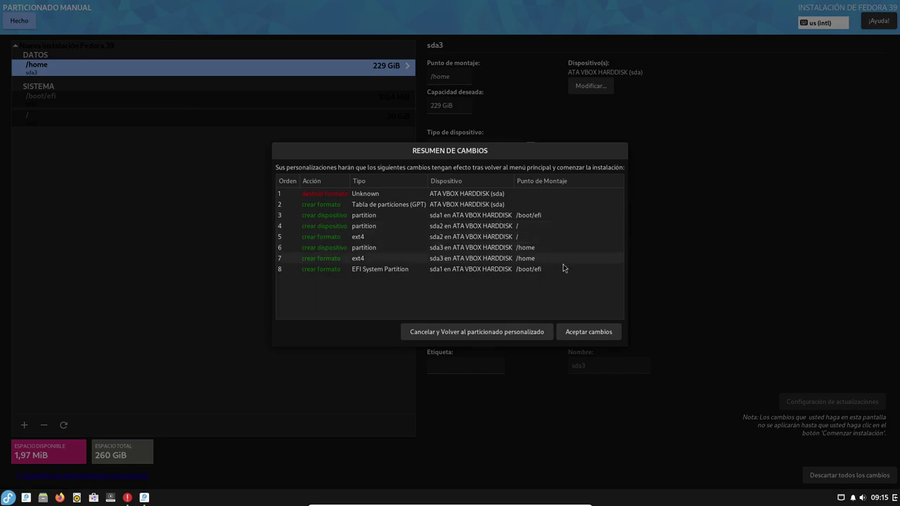
pyautogui.click(589, 331)
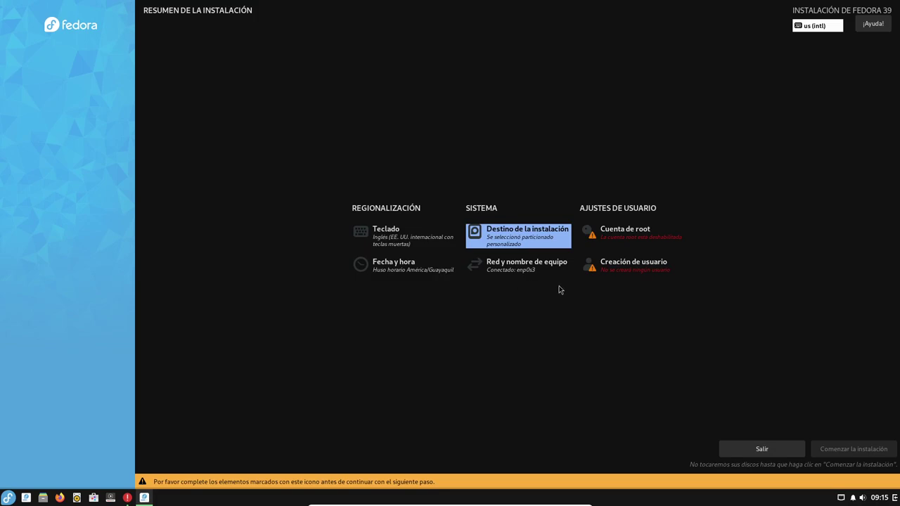
# Step: Leave 'Desactivar la cuenta de root' selected in the root account settings and confirm with Hecho
pyautogui.click(627, 242)
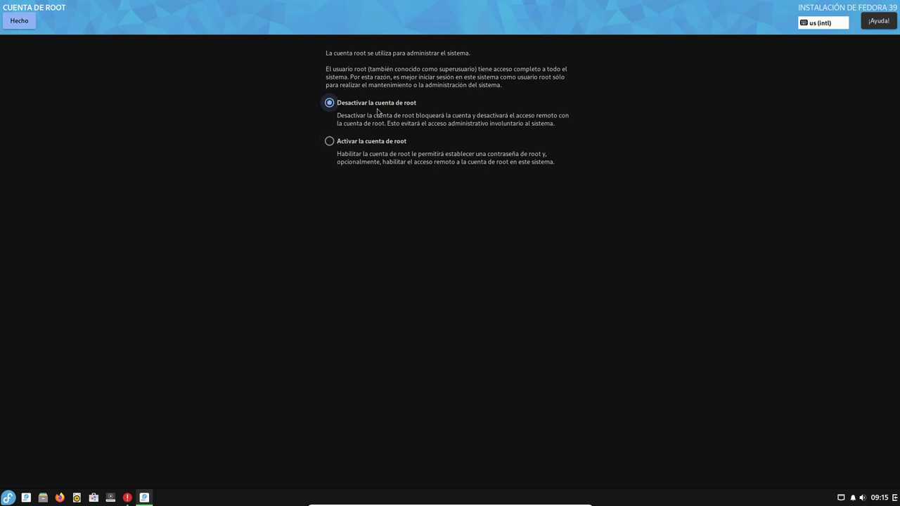
pyautogui.click(23, 27)
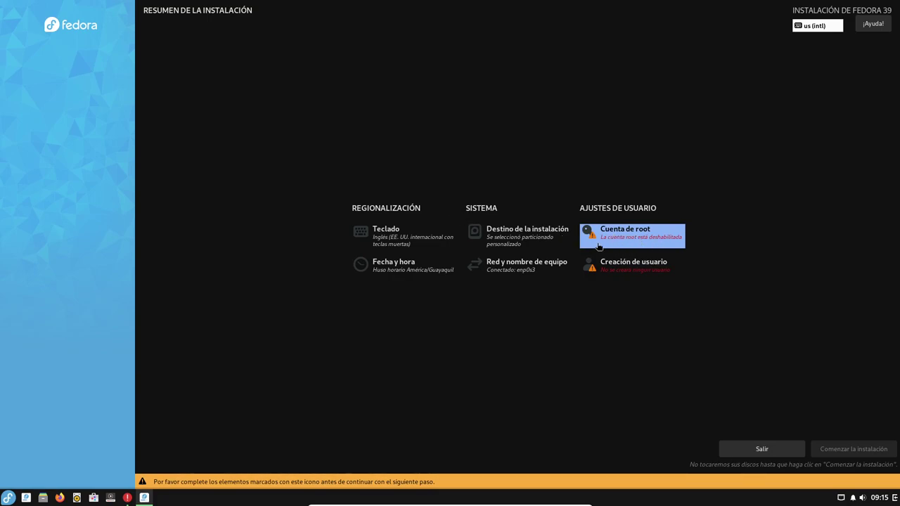
# Step: Create the administrator user with a full name, username and short password, confirming despite the weak-password warning
pyautogui.click(629, 274)
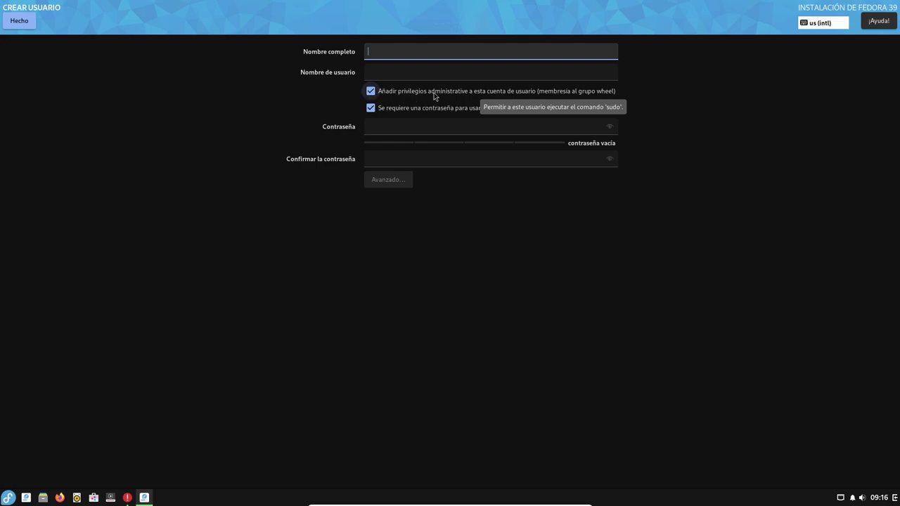
pyautogui.write('Libr')
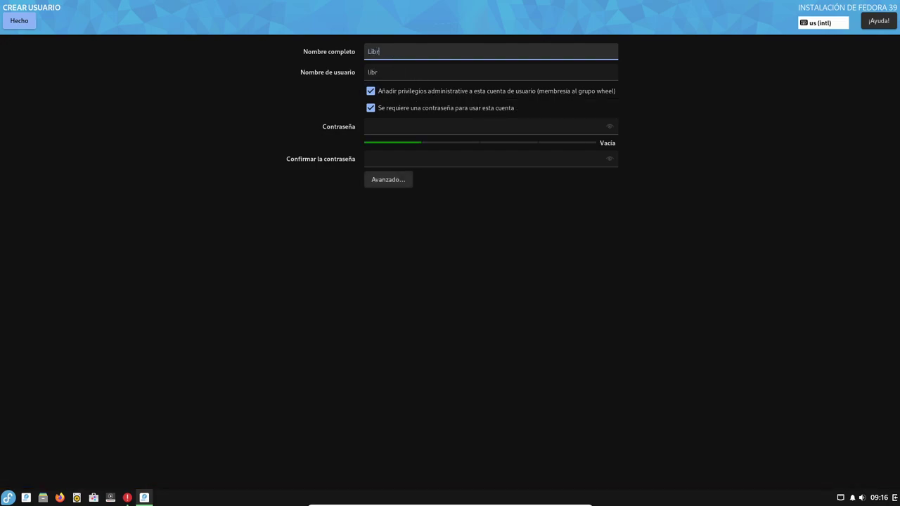
pyautogui.write('eByte')
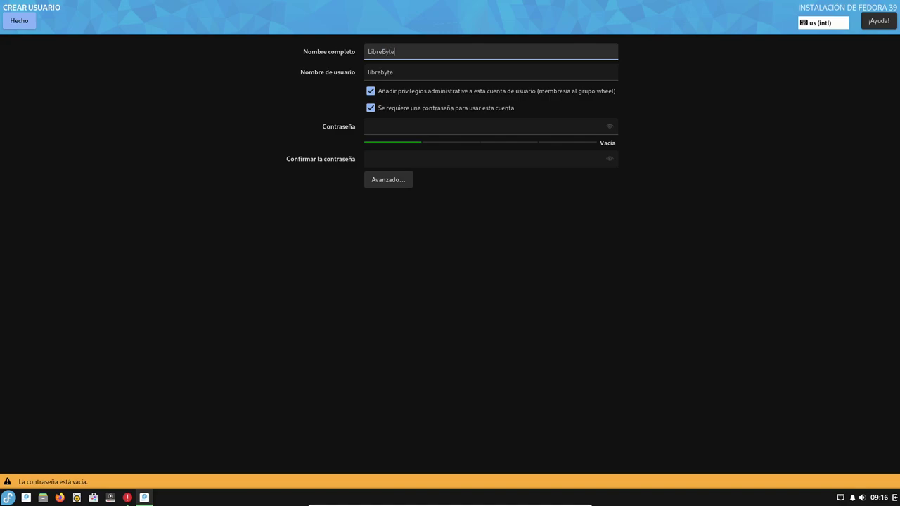
pyautogui.click(401, 72)
pyautogui.click(414, 127)
pyautogui.click(410, 158)
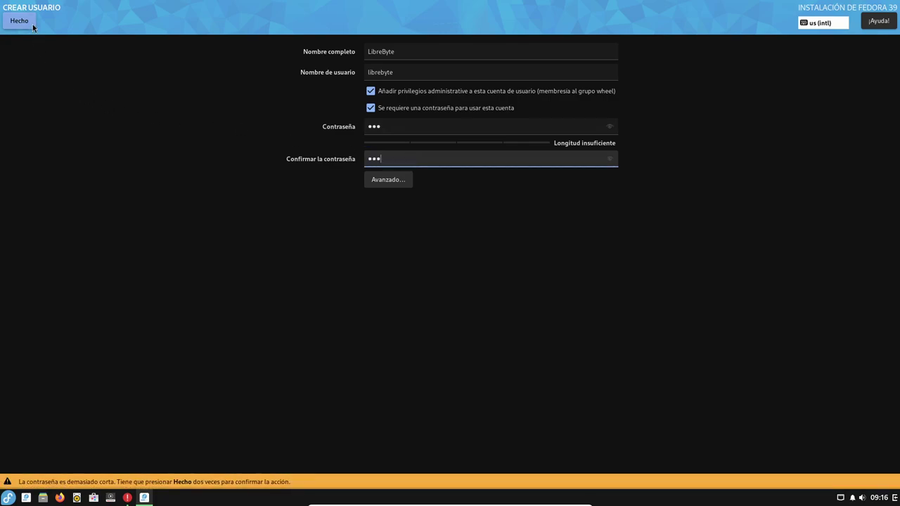
pyautogui.click(32, 26)
pyautogui.click(32, 26)
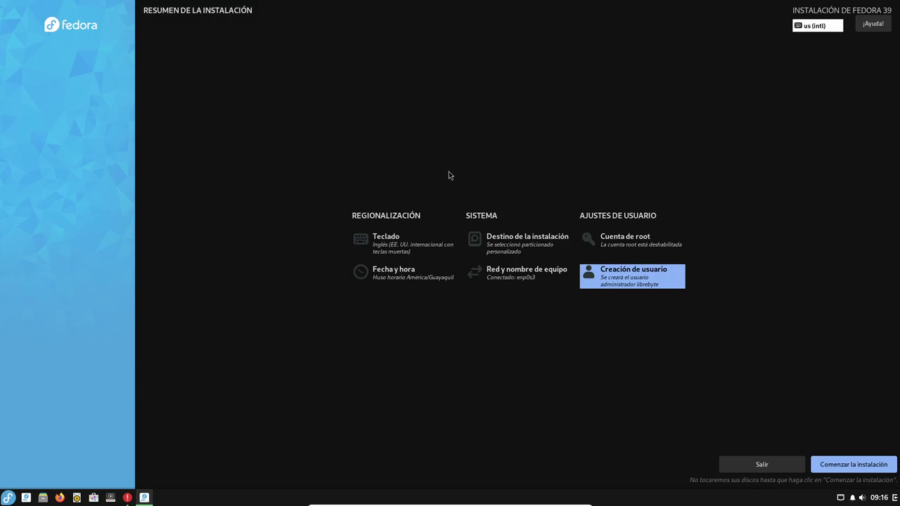
# Step: Start the Fedora 39 installation and let it run until it reads ¡Completado!
pyautogui.click(849, 465)
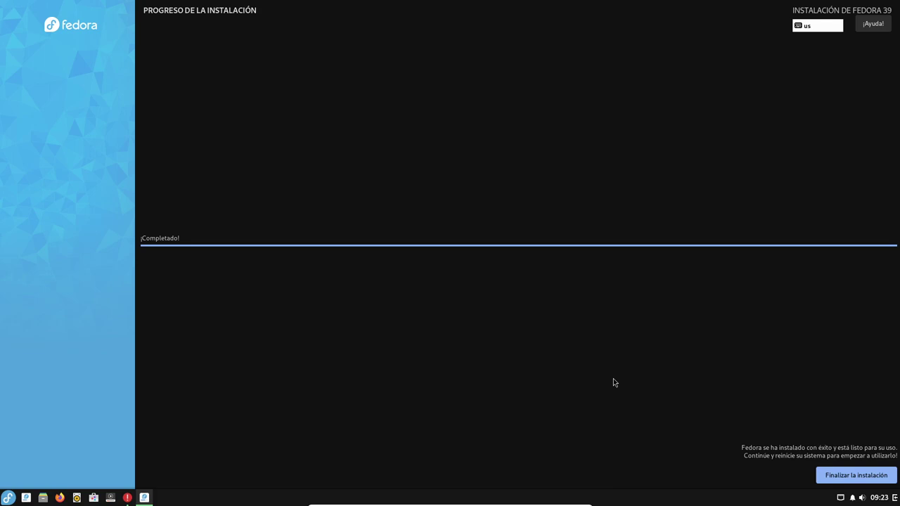
# Step: Close the finished installer and dismiss the PID file error
pyautogui.click(830, 470)
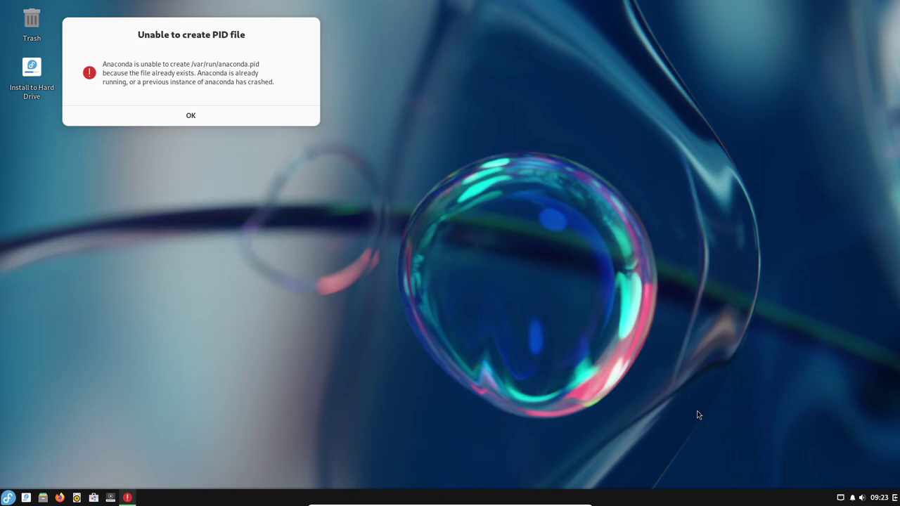
pyautogui.click(316, 122)
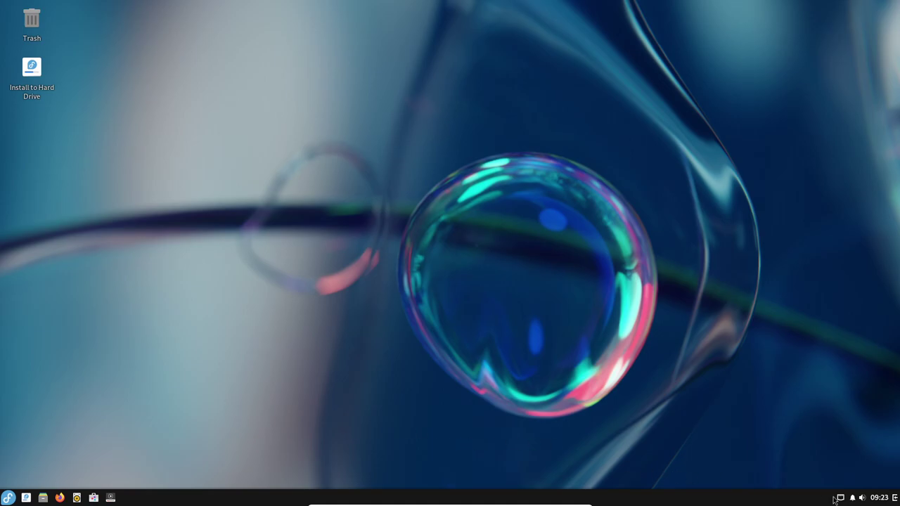
pyautogui.click(895, 498)
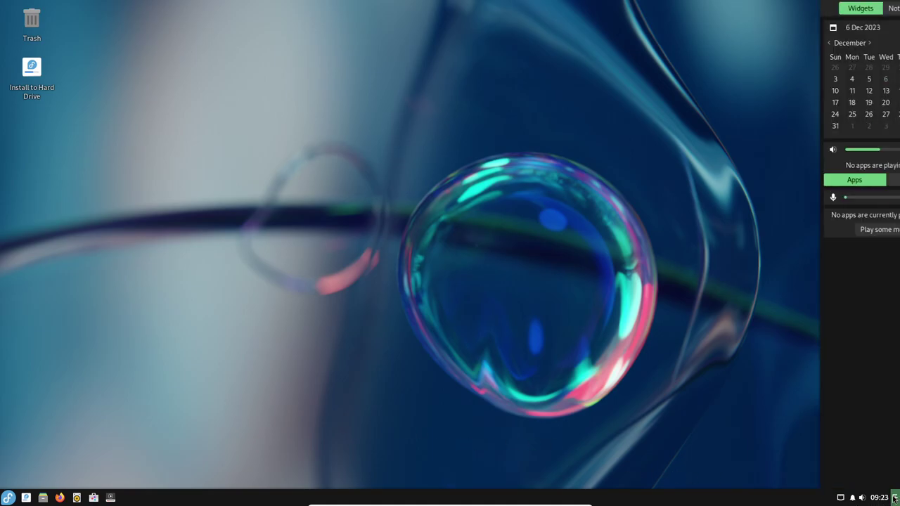
pyautogui.click(751, 301)
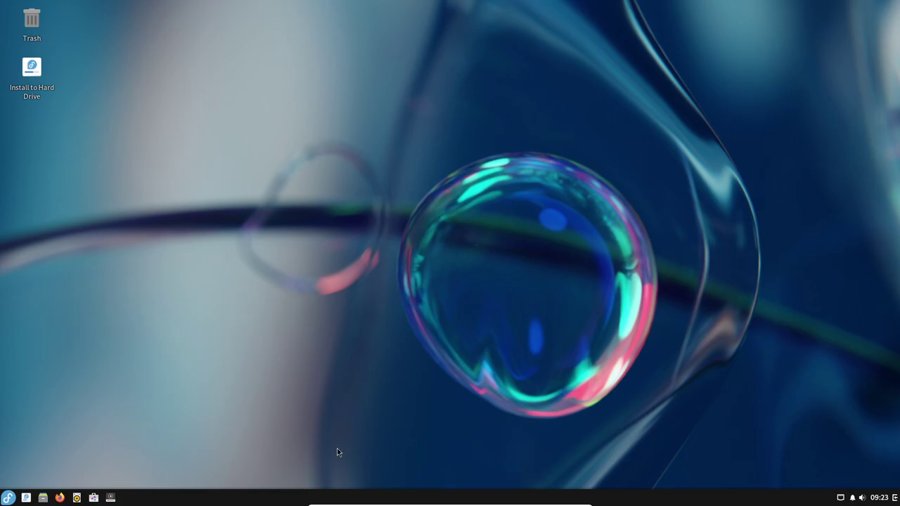
# Step: Choose Reboot from the session power options in the applications menu
pyautogui.click(8, 498)
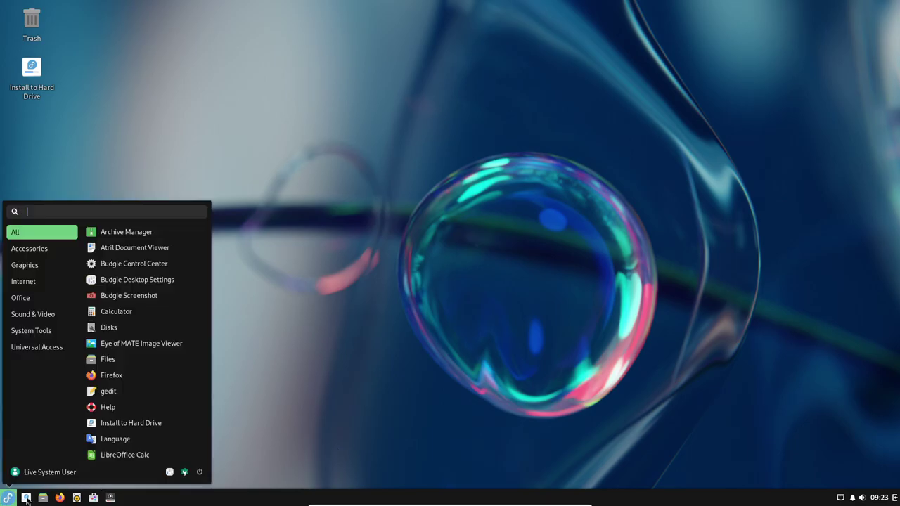
pyautogui.click(198, 472)
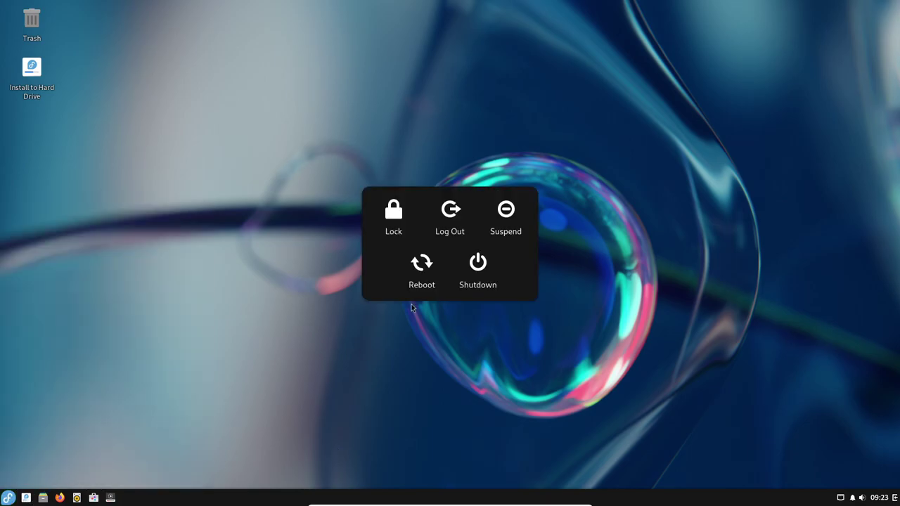
pyautogui.click(422, 265)
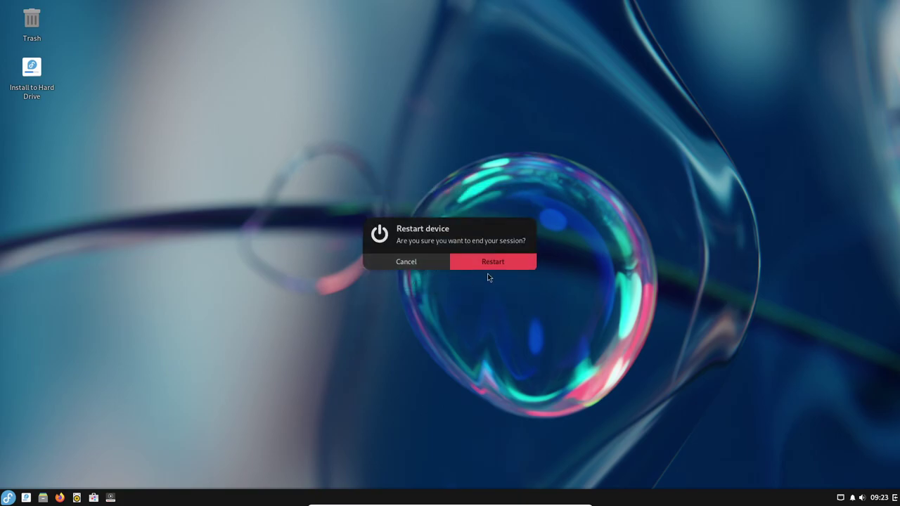
# Step: Confirm Restart and wait for the installed system's login screen
pyautogui.click(524, 265)
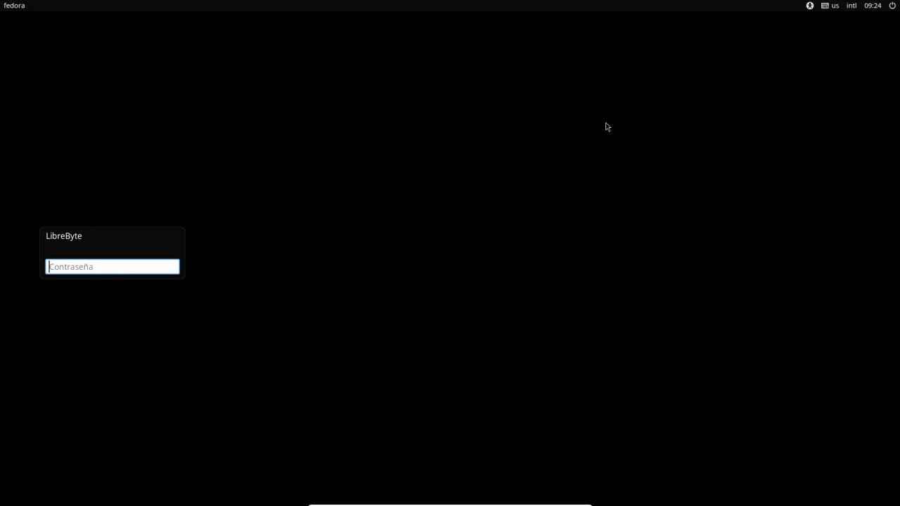
# Step: Glance at the keyboard layout and power menus, then log in with the user's password
pyautogui.moveTo(106, 267)
pyautogui.click(847, 7)
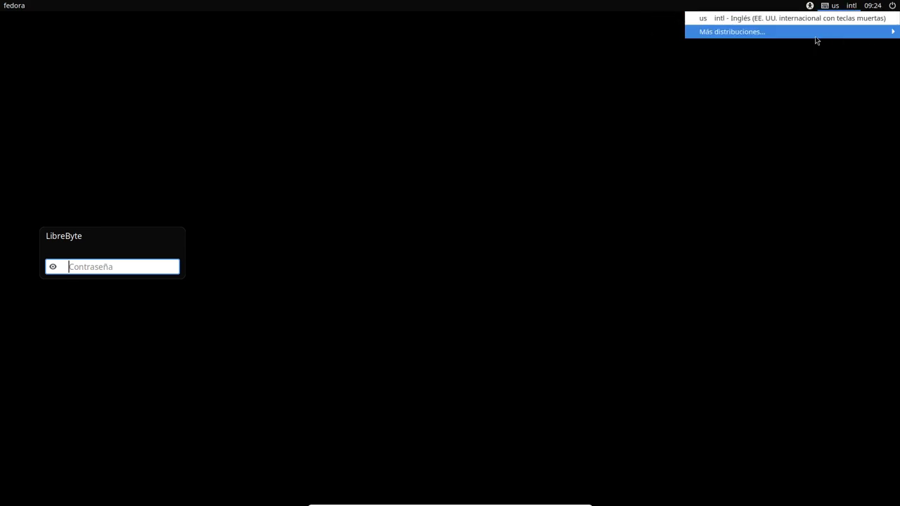
pyautogui.moveTo(815, 40)
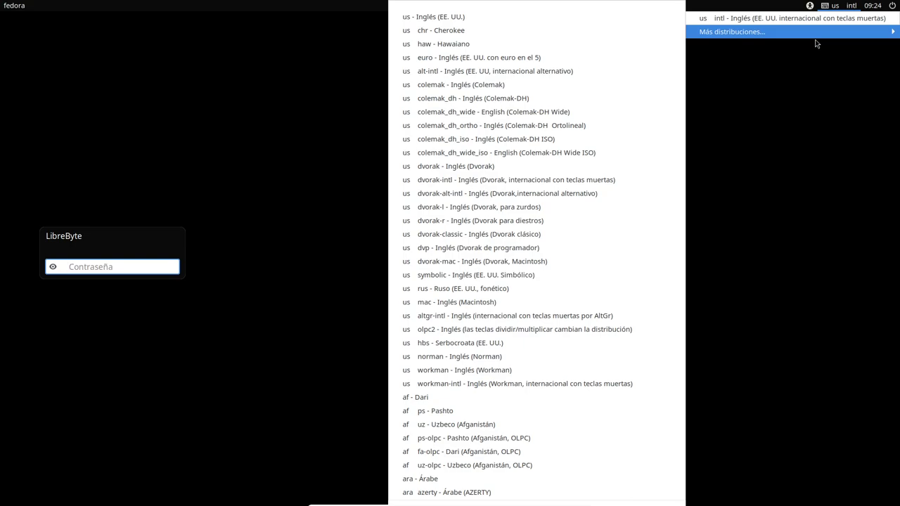
pyautogui.click(819, 66)
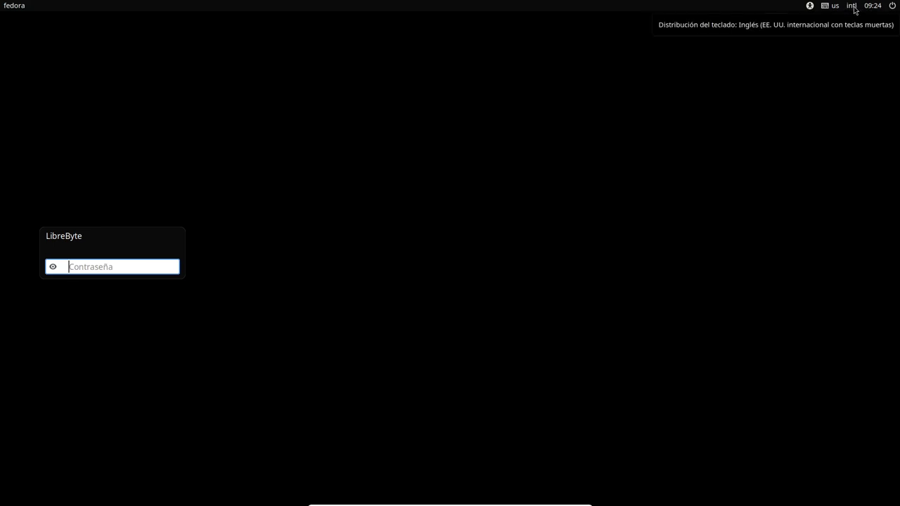
pyautogui.click(892, 5)
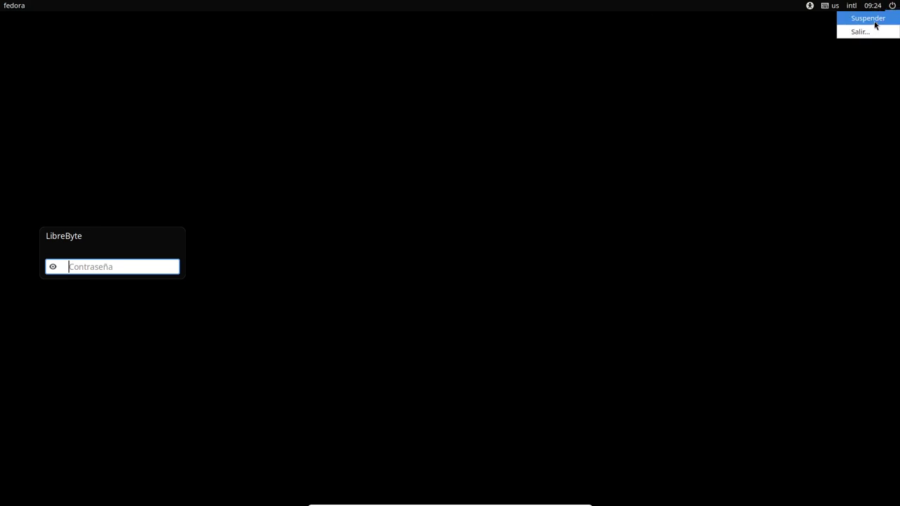
pyautogui.click(784, 86)
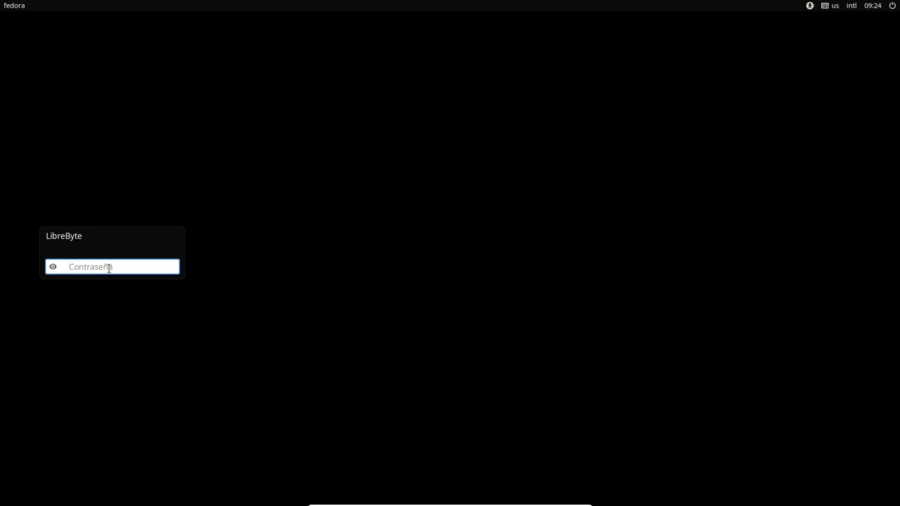
pyautogui.write('•••')
pyautogui.press('Return')
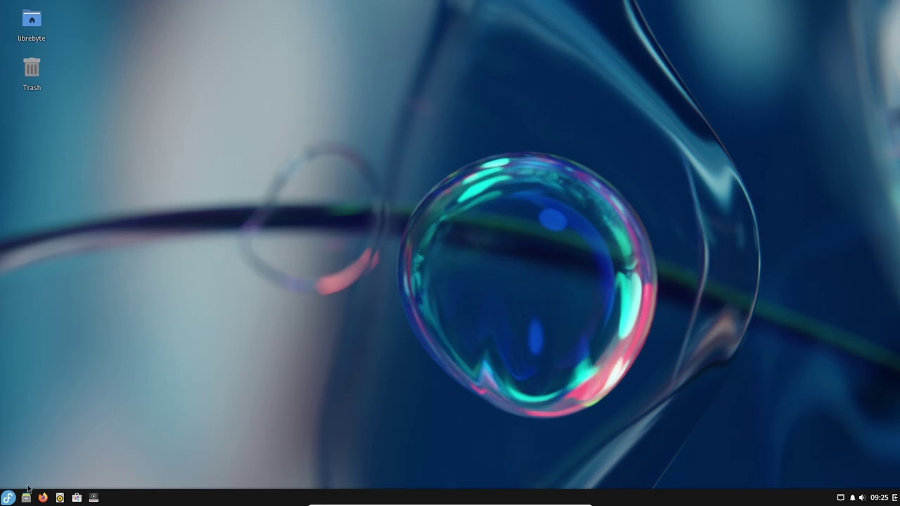
# Step: Launch Archivos from the Accesorios category of the Budgie menu
pyautogui.click(8, 497)
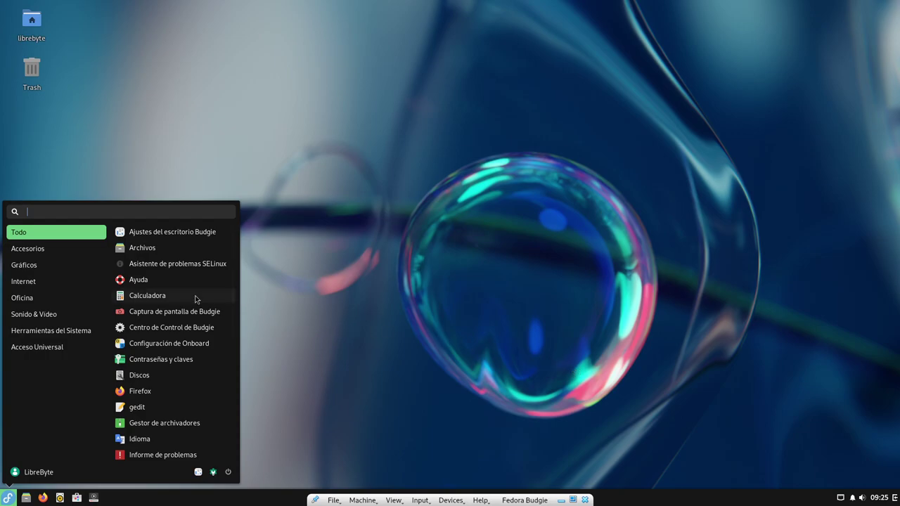
pyautogui.scroll(-5, 169, 306)
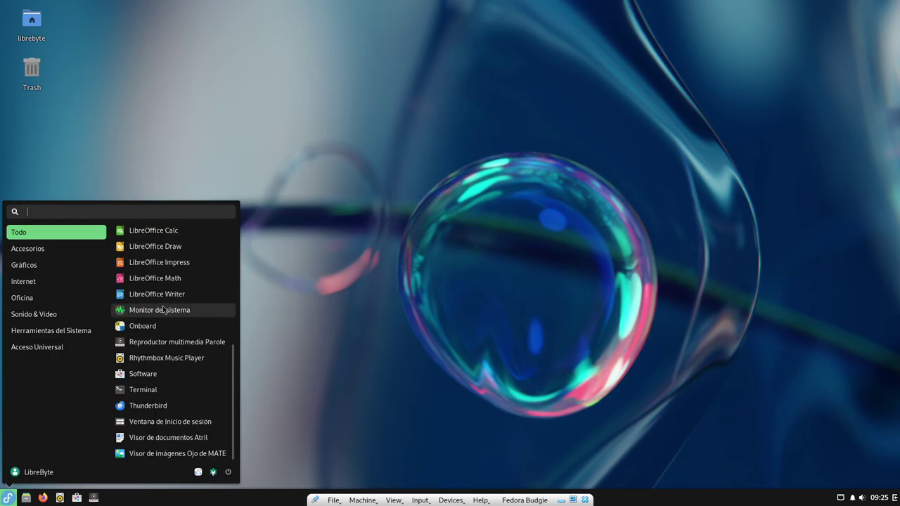
pyautogui.scroll(5, 163, 310)
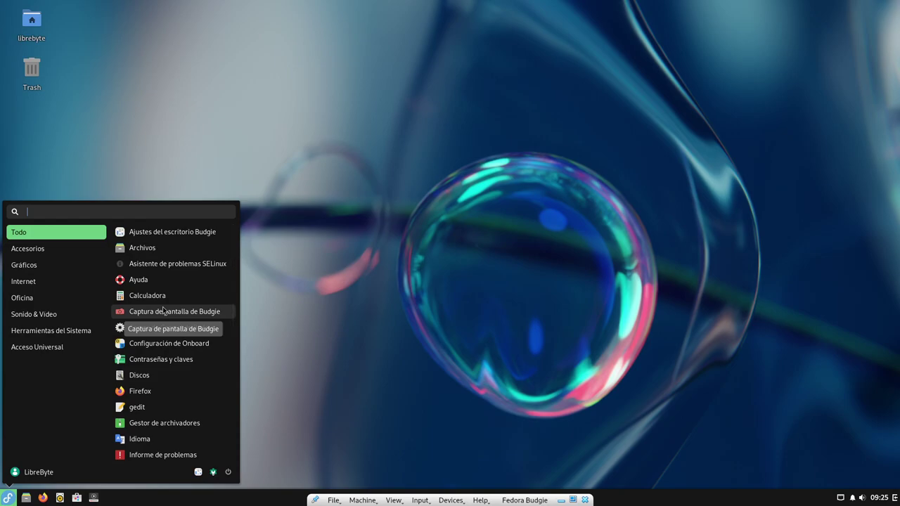
pyautogui.click(53, 249)
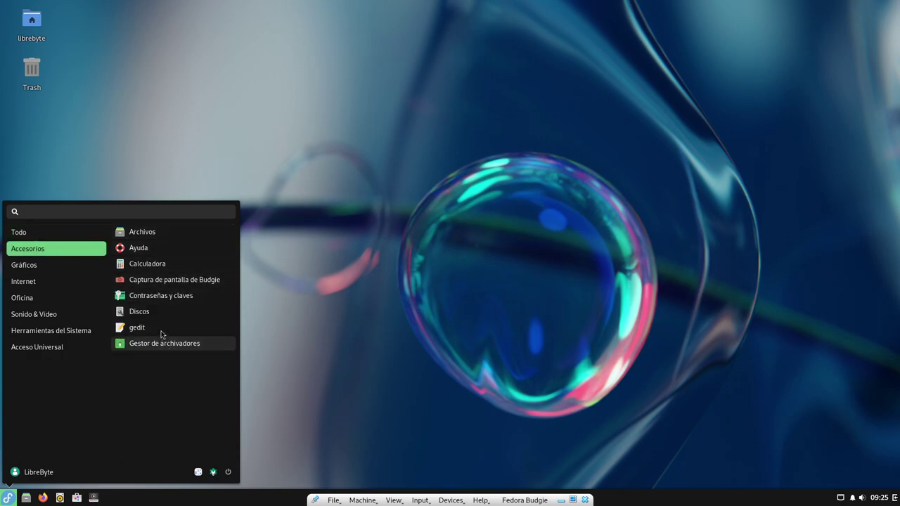
pyautogui.click(167, 234)
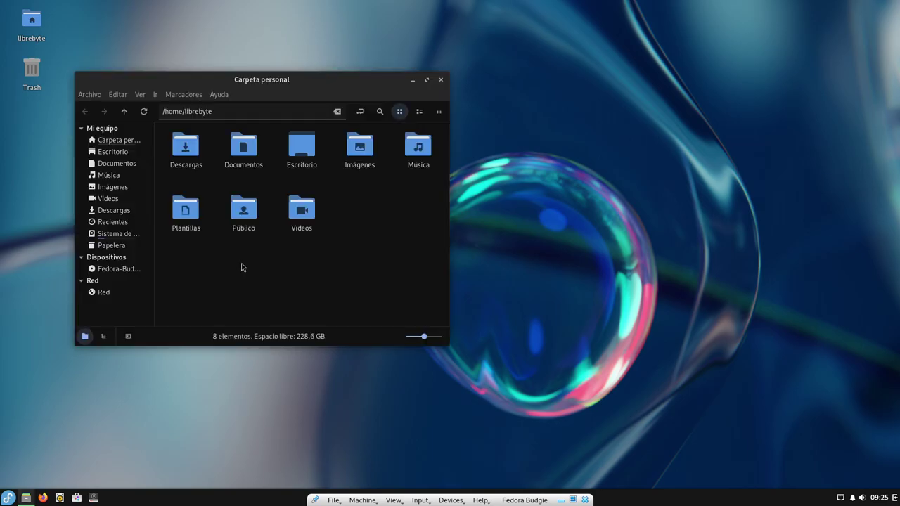
pyautogui.click(216, 99)
pyautogui.click(260, 142)
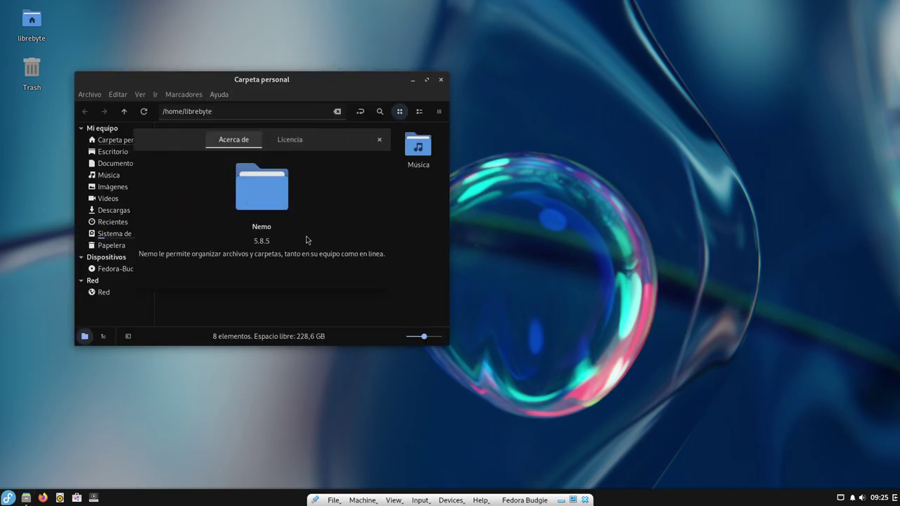
pyautogui.click(379, 141)
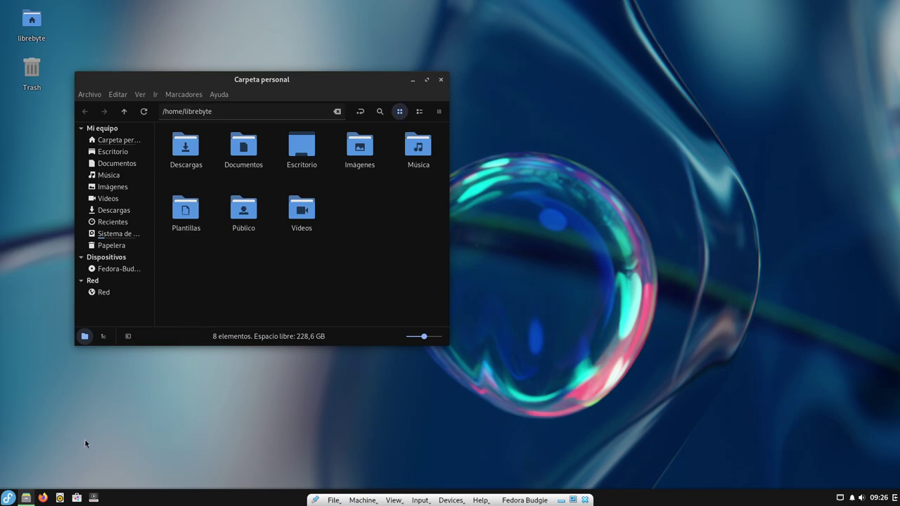
# Step: Launch the gedit text editor from the Accesorios category
pyautogui.click(8, 498)
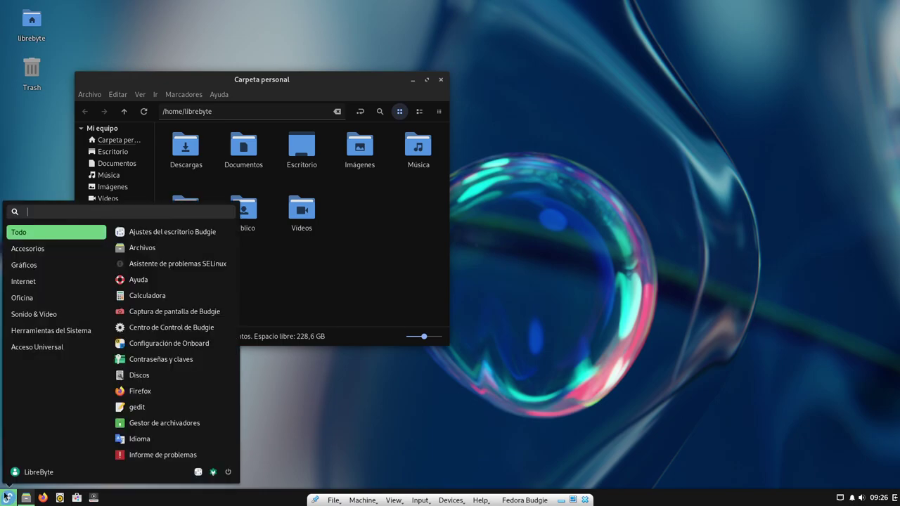
pyautogui.click(76, 246)
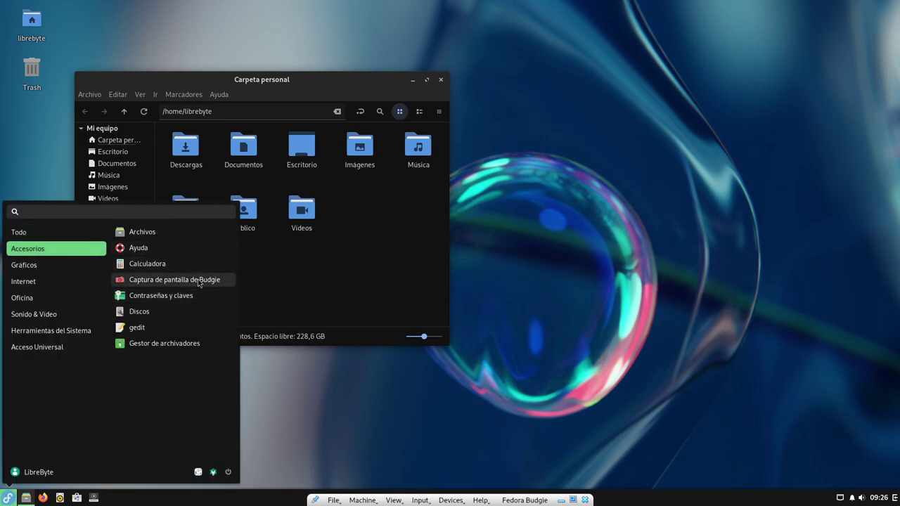
pyautogui.click(156, 333)
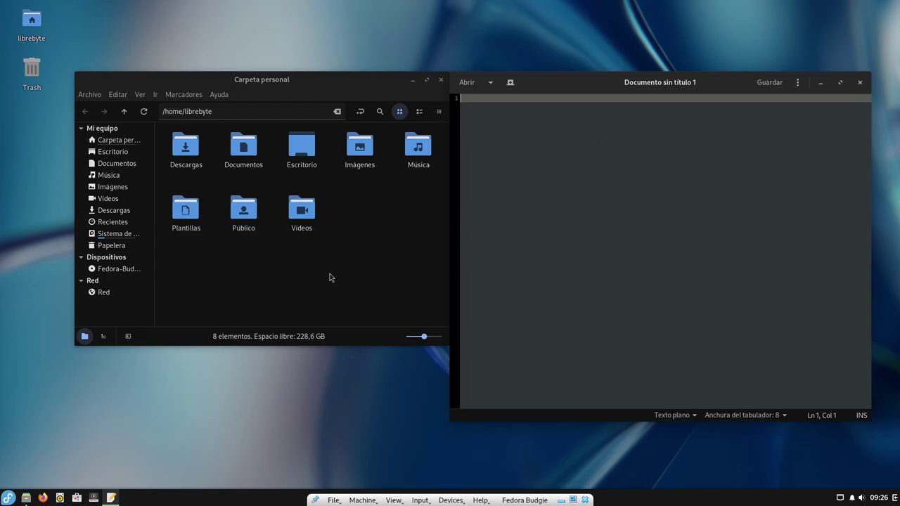
# Step: Browse Gráficos, Internet, Oficina and Sonido & Video, then launch Reproductor multimedia Parole
pyautogui.click(7, 497)
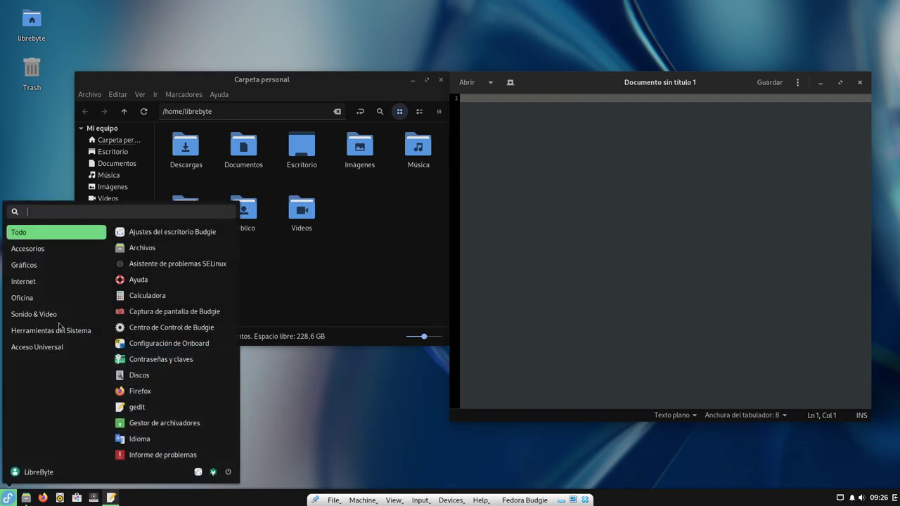
pyautogui.click(46, 266)
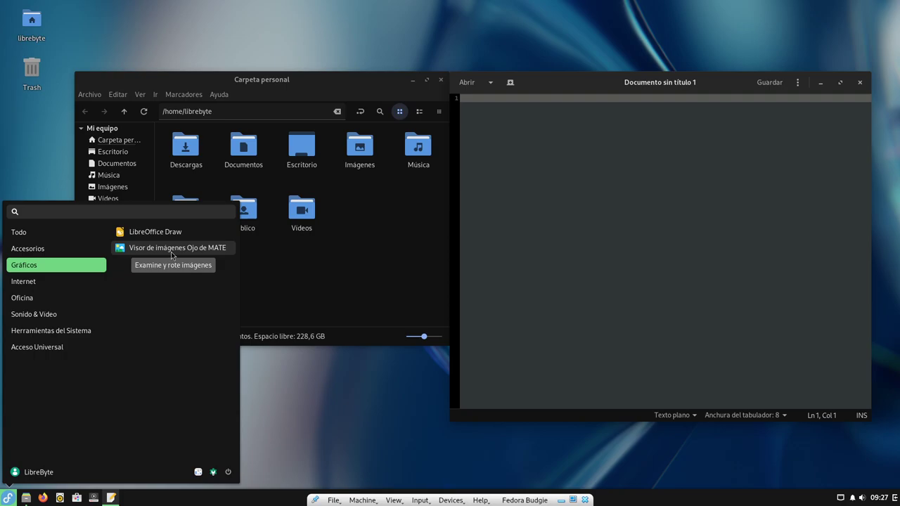
pyautogui.click(59, 282)
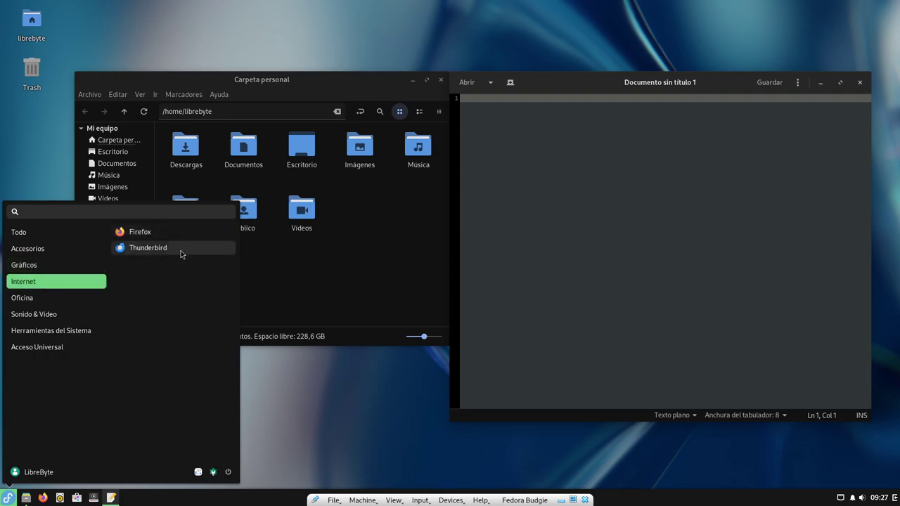
pyautogui.click(62, 297)
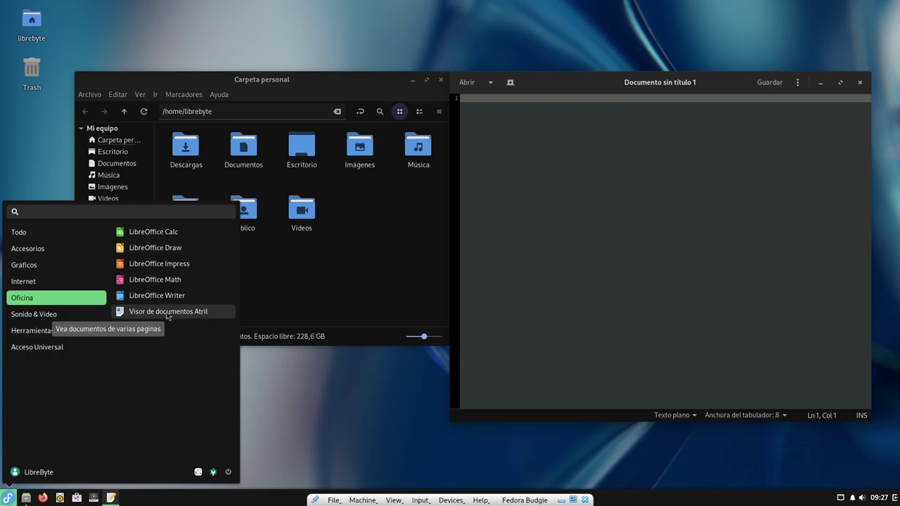
pyautogui.click(65, 315)
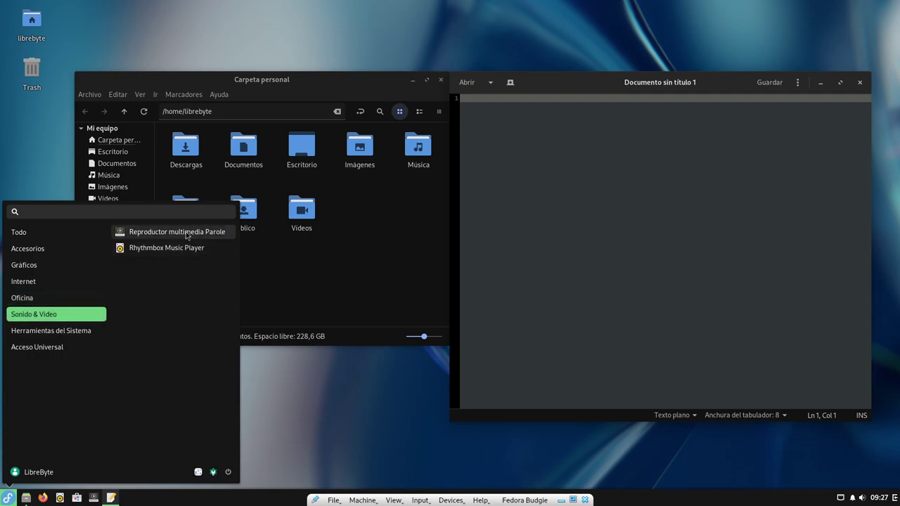
pyautogui.click(219, 235)
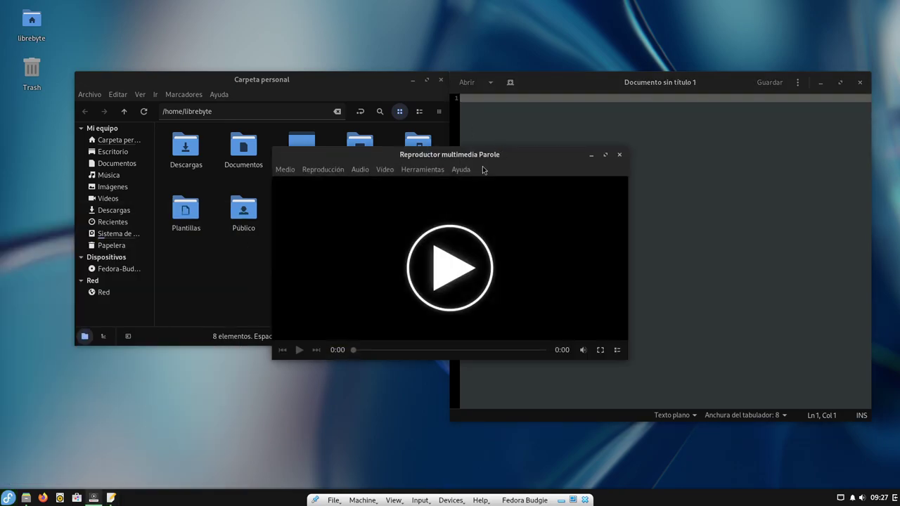
# Step: Check Parole's Ayuda and Video menus and nudge the player window slightly higher
pyautogui.click(464, 169)
pyautogui.click(481, 225)
pyautogui.moveTo(532, 156); pyautogui.dragTo(528, 135)
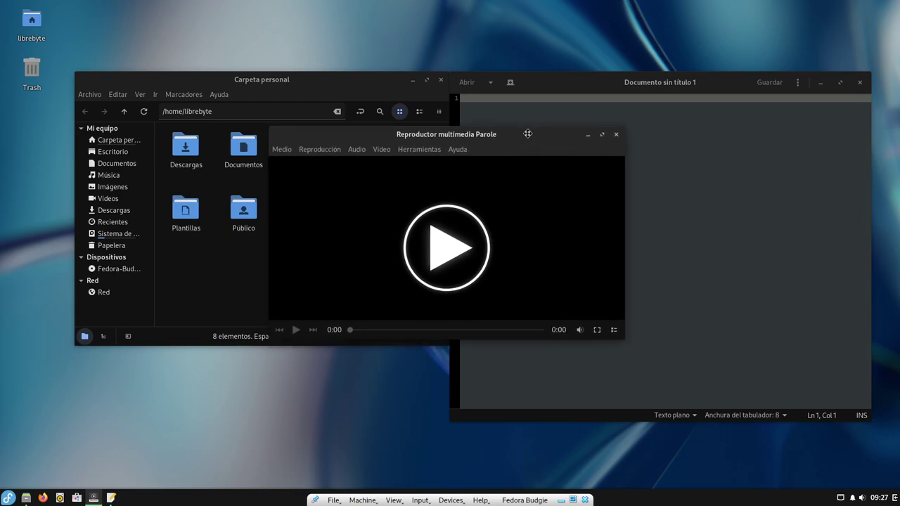
pyautogui.click(380, 149)
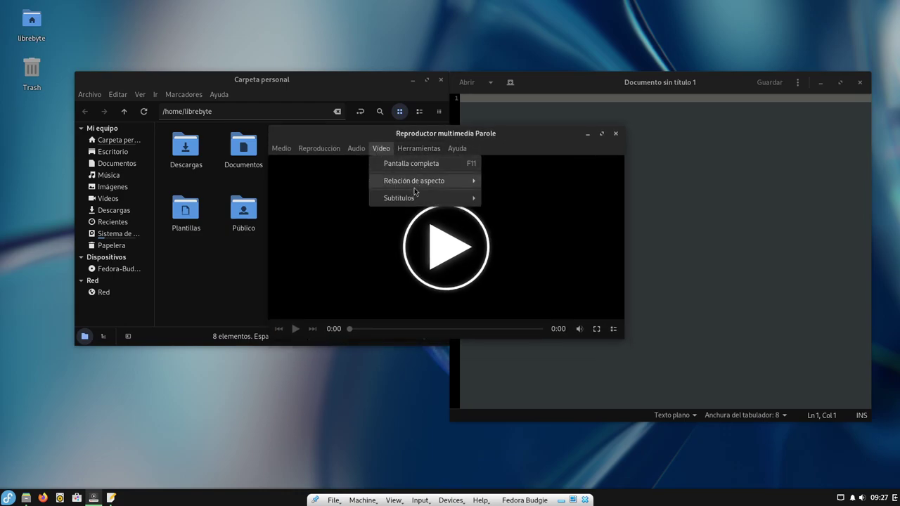
pyautogui.moveTo(457, 148)
pyautogui.click(370, 265)
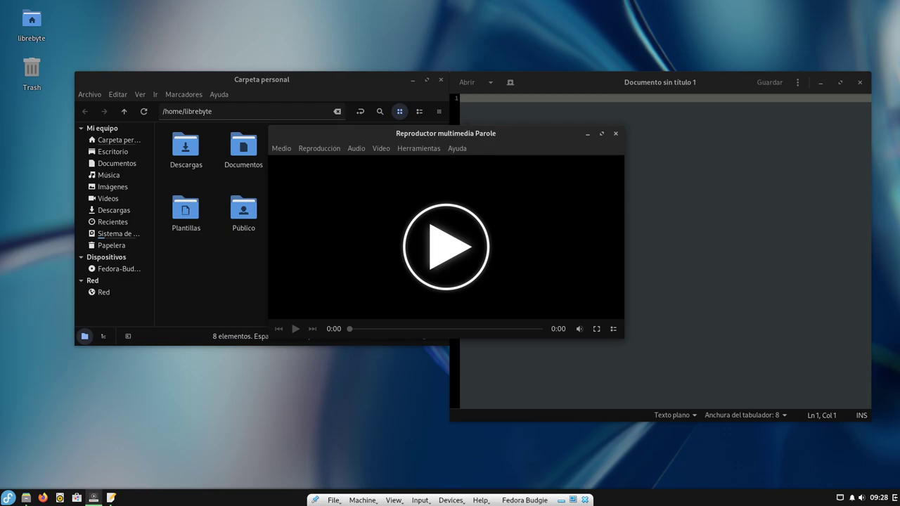
# Step: Launch Centro de Control de Budgie from Herramientas del Sistema in the Budgie menu
pyautogui.click(8, 498)
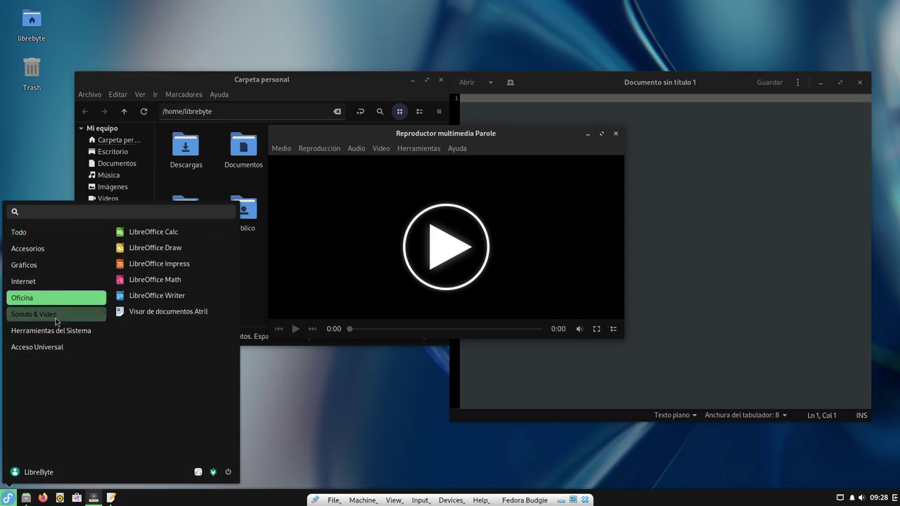
pyautogui.moveTo(60, 335)
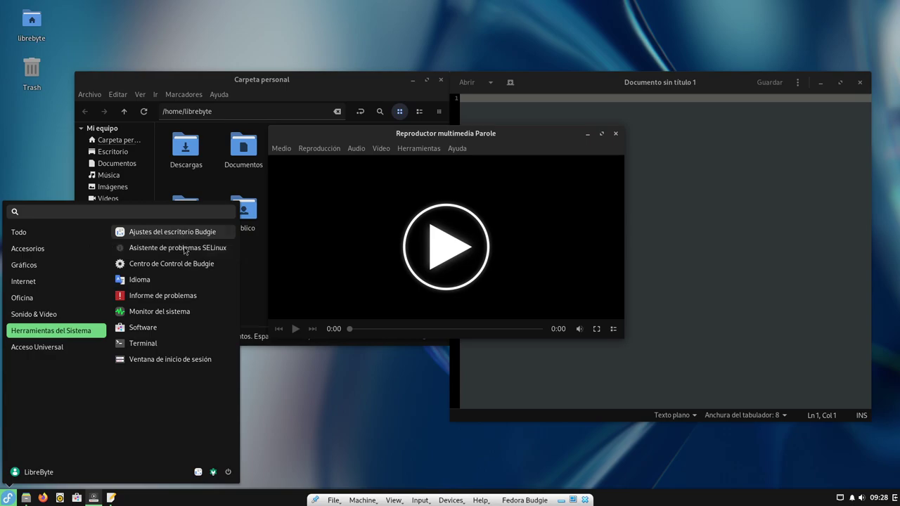
pyautogui.click(189, 269)
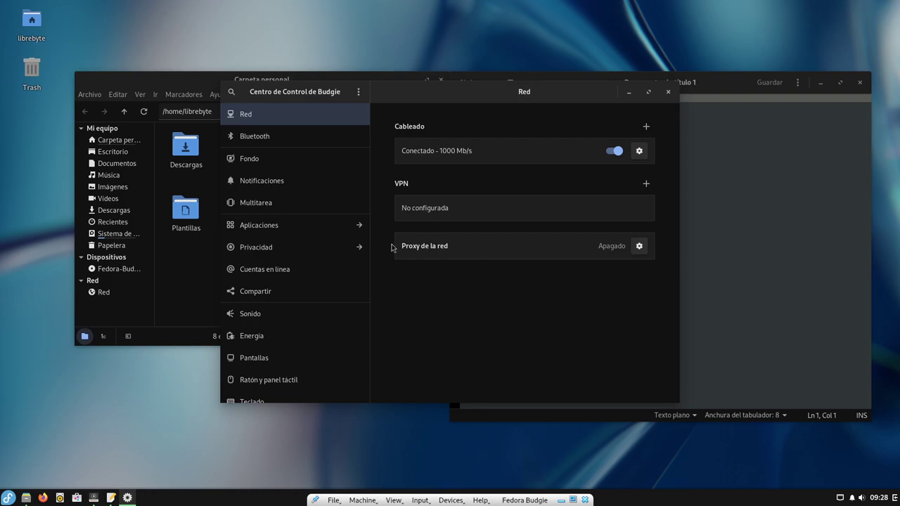
# Step: View the Fondo wallpaper page and the Región e idioma settings in Control Center
pyautogui.click(287, 164)
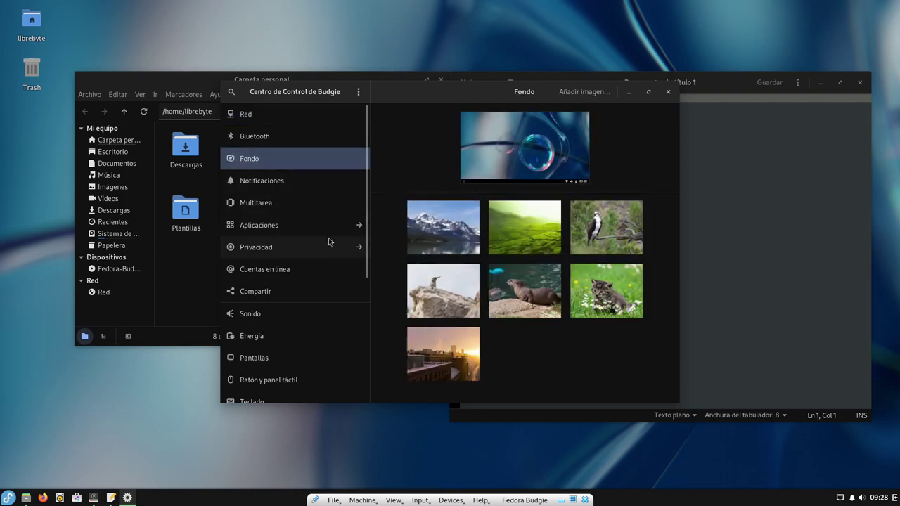
pyautogui.scroll(-4, 344, 255)
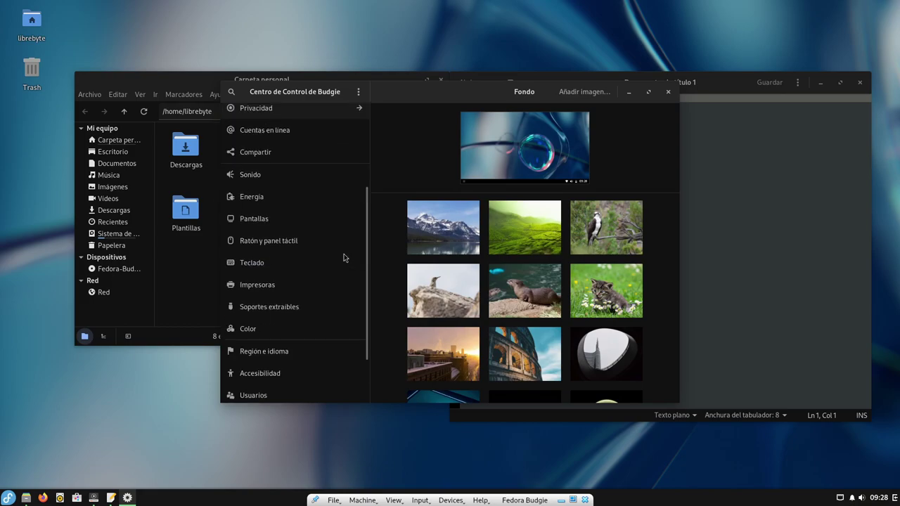
pyautogui.scroll(-2, 344, 254)
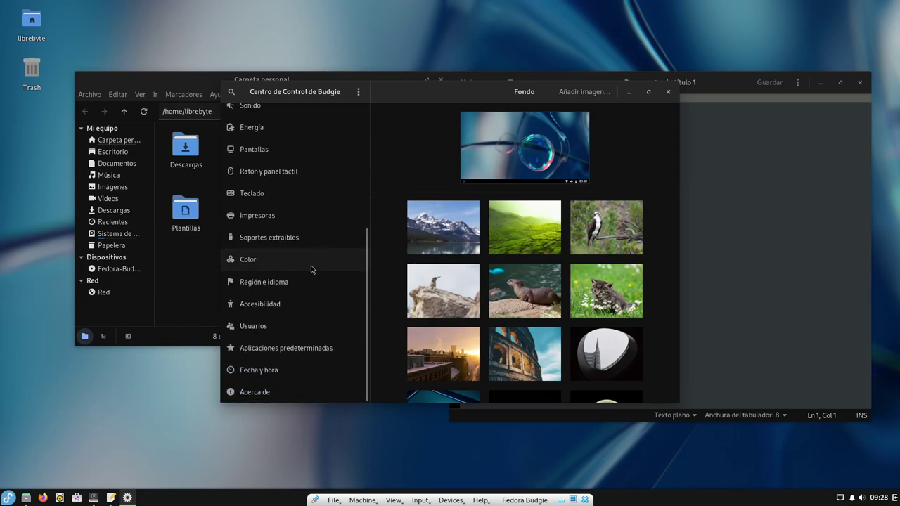
pyautogui.click(295, 304)
pyautogui.click(296, 284)
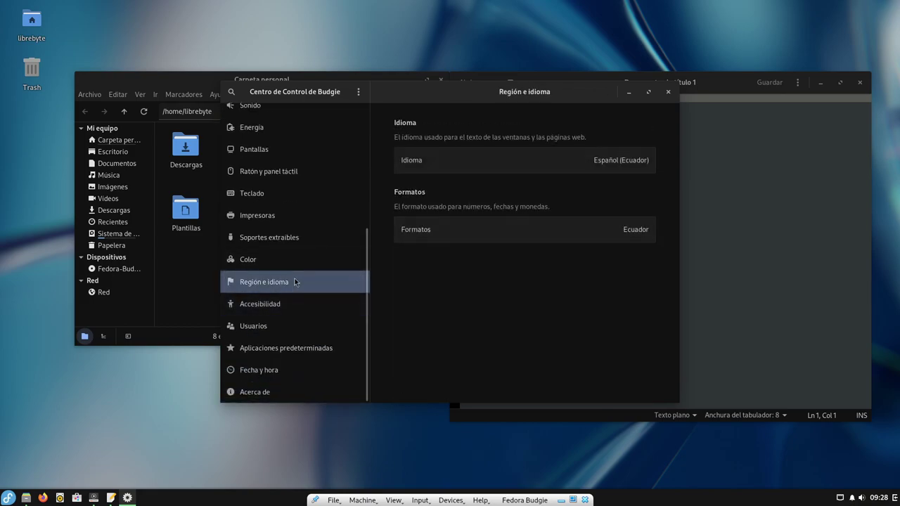
# Step: Check the Accesibilidad and Usuarios pages, then bring up the Budgie application menu
pyautogui.click(300, 311)
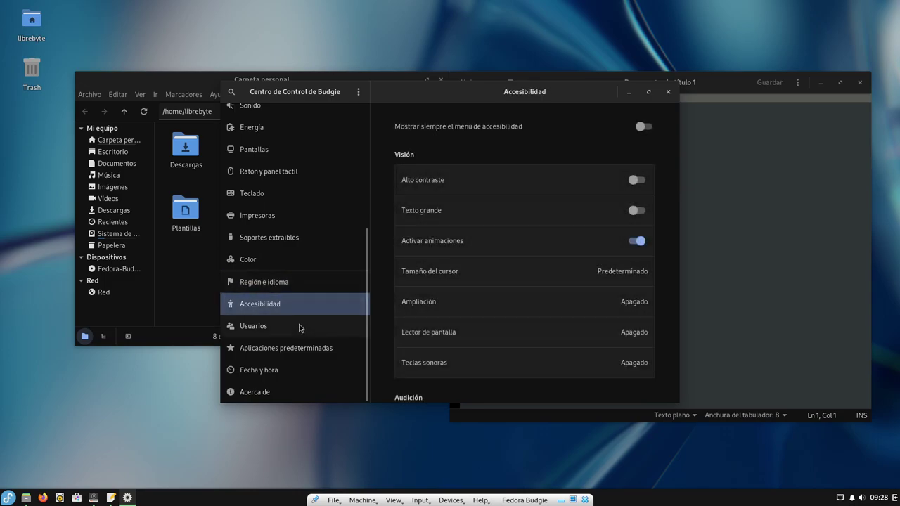
pyautogui.click(331, 324)
pyautogui.scroll(5, 336, 322)
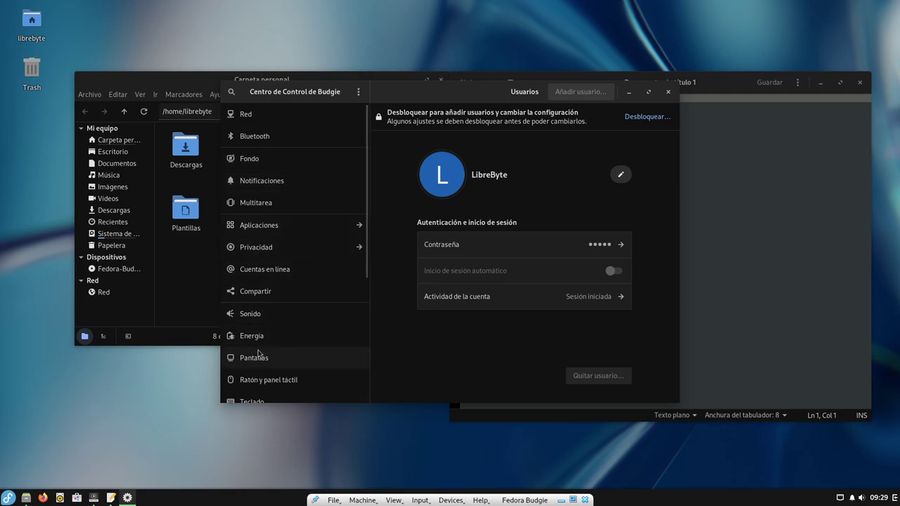
pyautogui.click(7, 498)
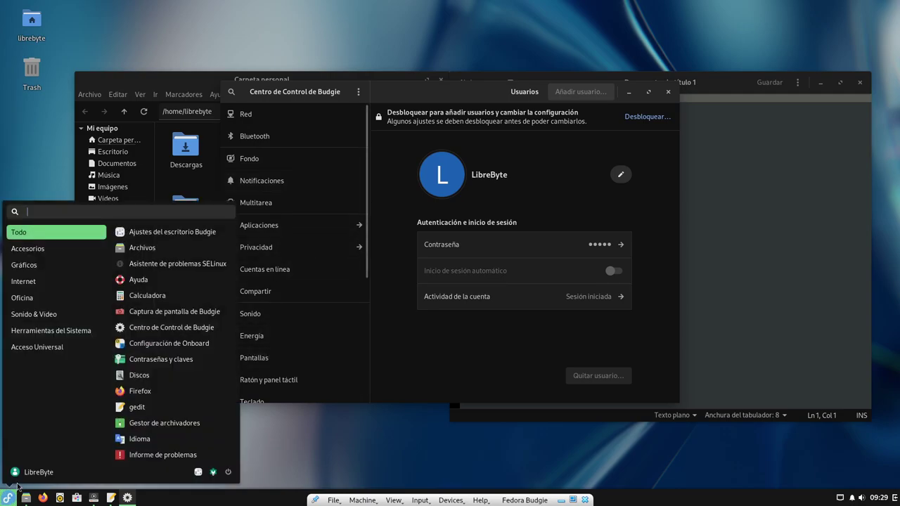
# Step: Launch Software from Herramientas del Sistema and shift its window slightly right
pyautogui.click(64, 330)
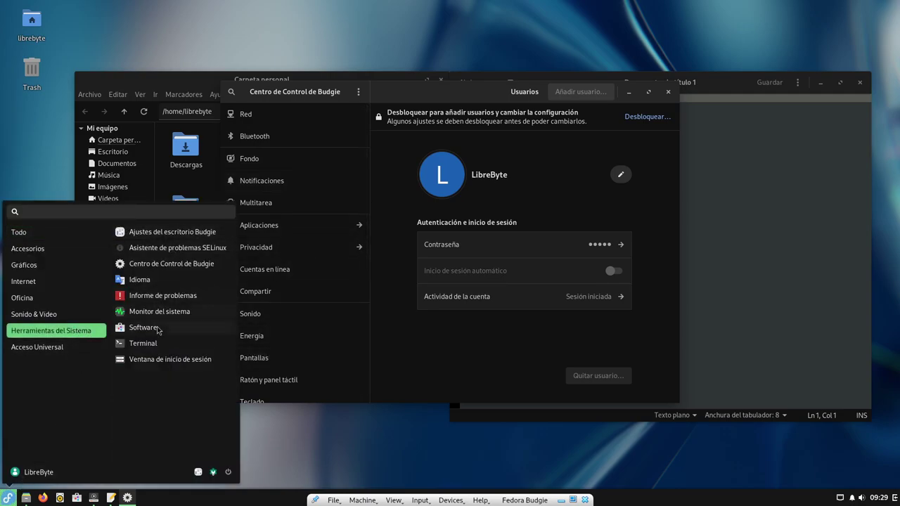
pyautogui.click(156, 328)
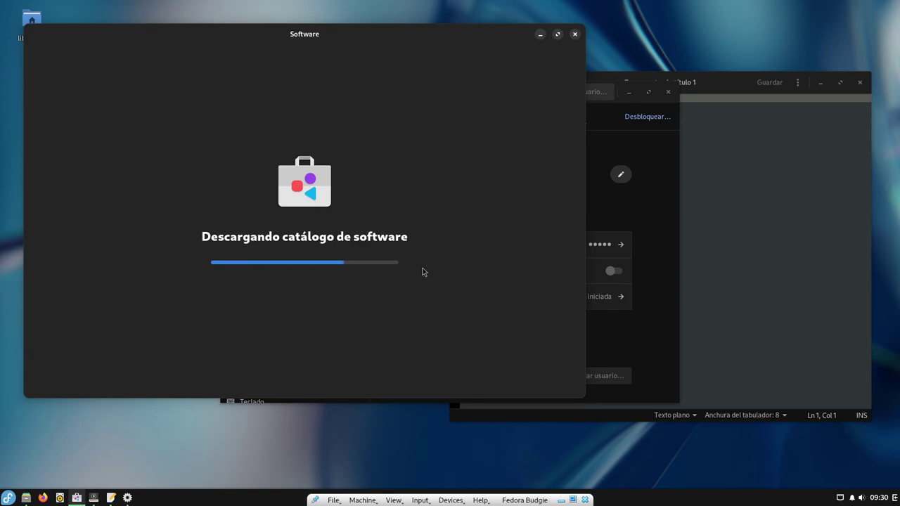
pyautogui.moveTo(468, 34); pyautogui.dragTo(538, 41)
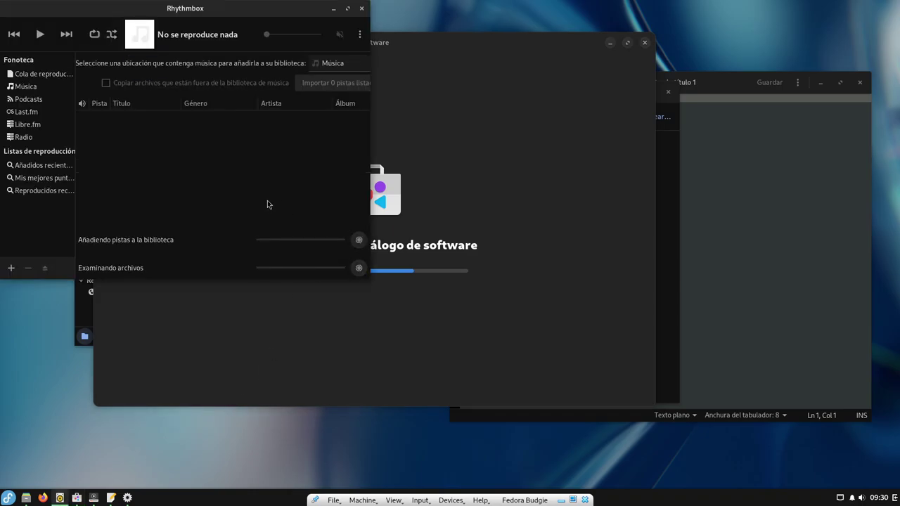
# Step: Move the Rhythmbox window to the right side of the screen and raise GNOME Software in front
pyautogui.moveTo(282, 8); pyautogui.dragTo(523, 99)
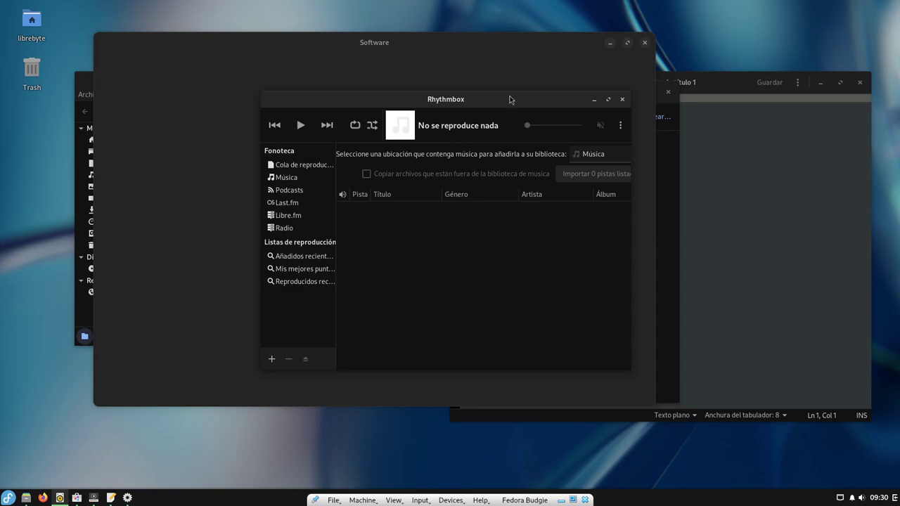
pyautogui.moveTo(510, 99); pyautogui.dragTo(503, 87)
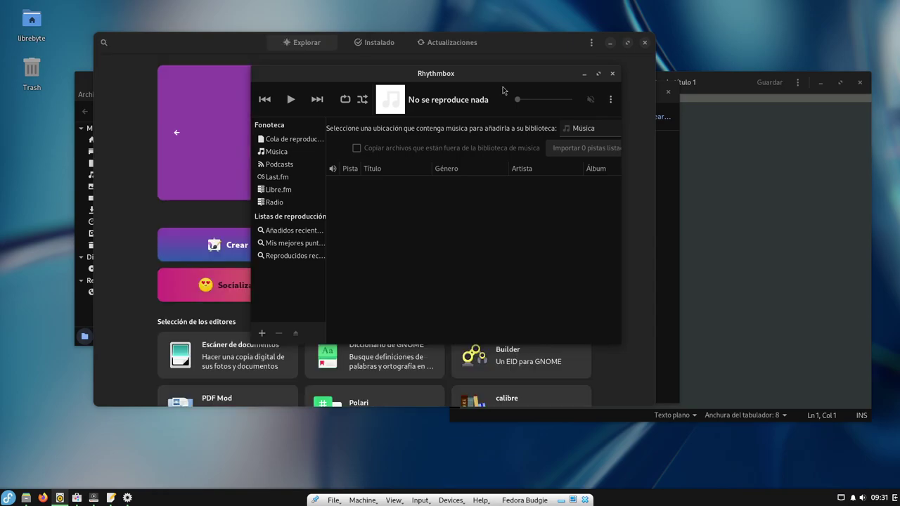
pyautogui.moveTo(499, 77); pyautogui.dragTo(642, 179)
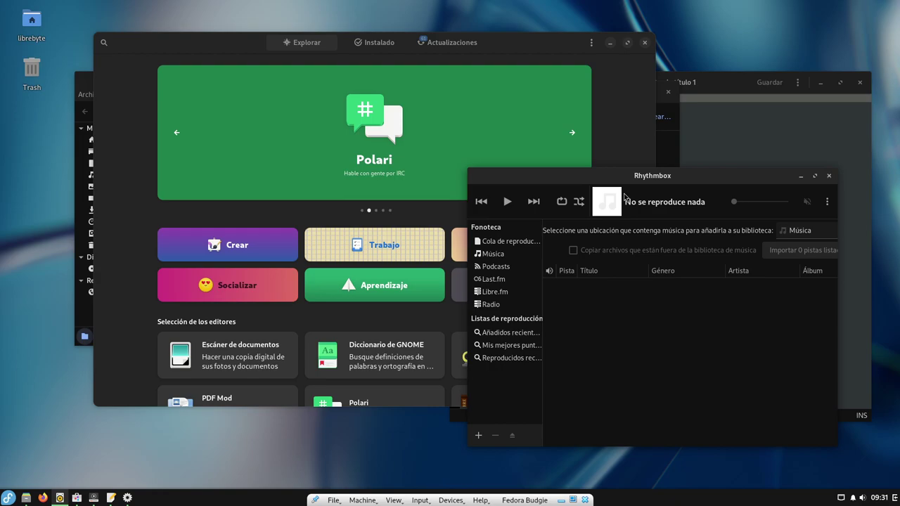
pyautogui.moveTo(639, 179); pyautogui.dragTo(637, 163)
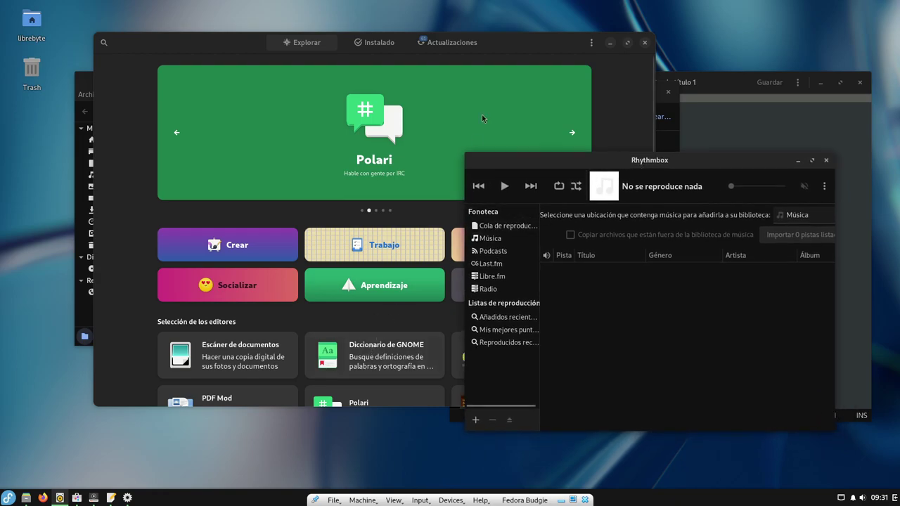
pyautogui.click(505, 62)
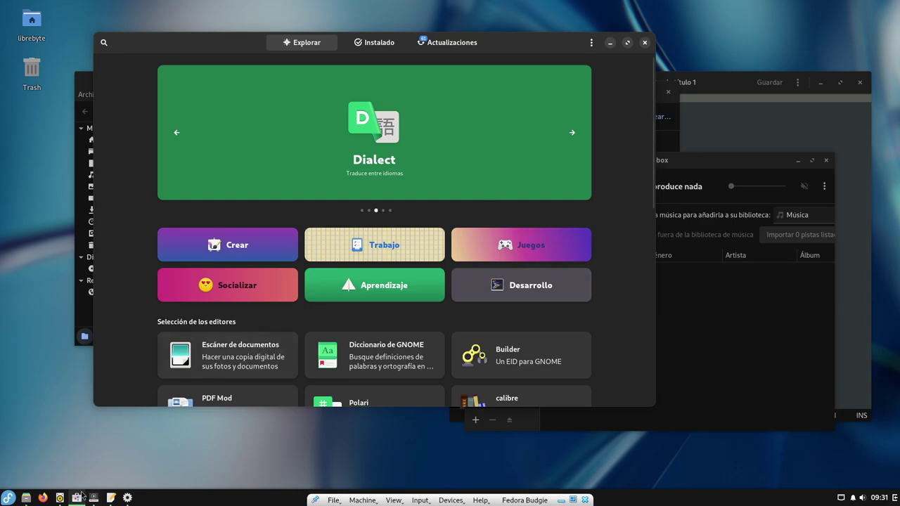
# Step: Launch Terminal from Herramientas del Sistema in the Budgie menu
pyautogui.click(7, 498)
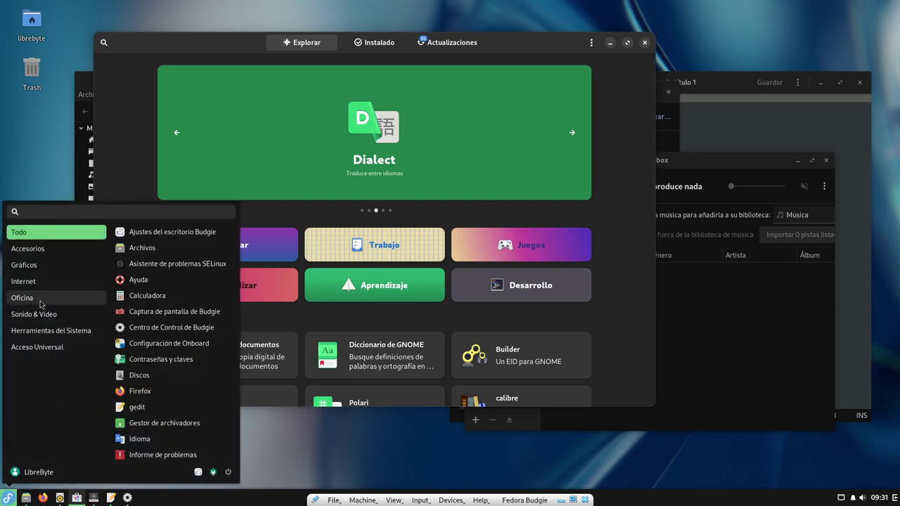
pyautogui.click(59, 332)
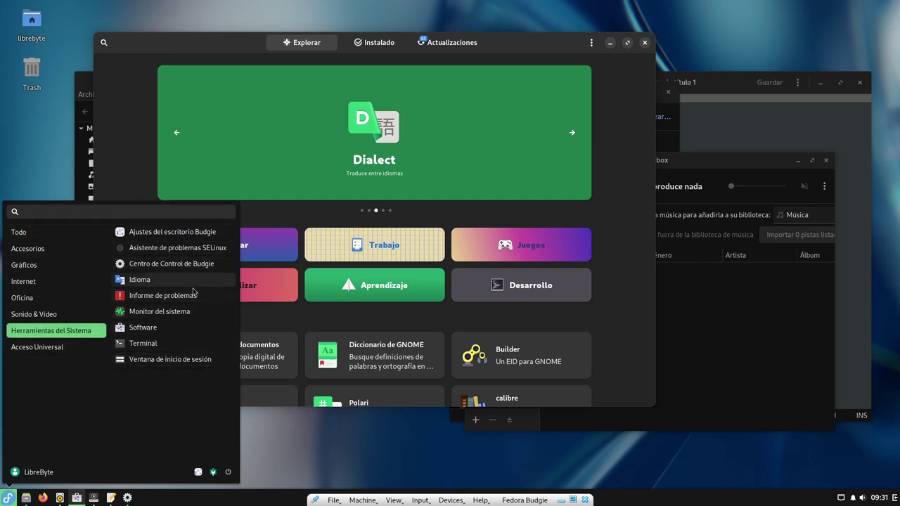
pyautogui.click(143, 343)
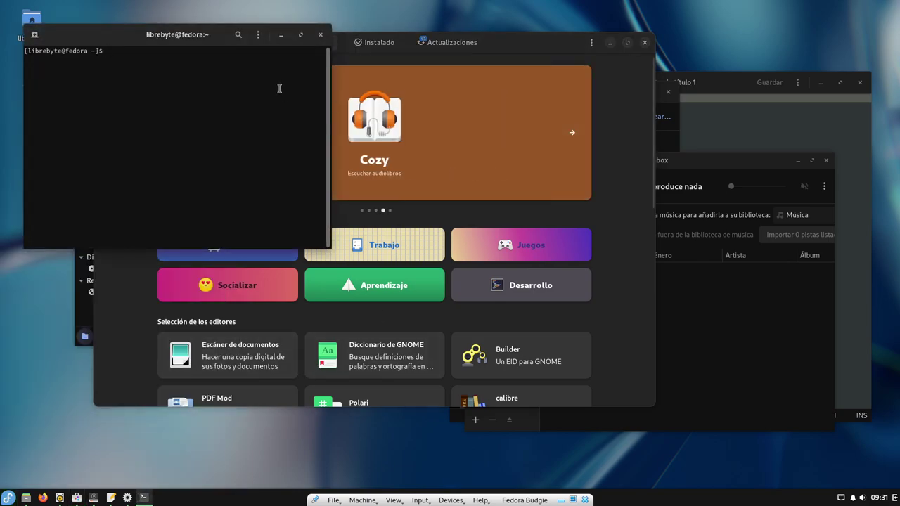
# Step: View the Terminal's About dialog showing version 3.48.1, then close it
pyautogui.click(258, 34)
pyautogui.click(255, 185)
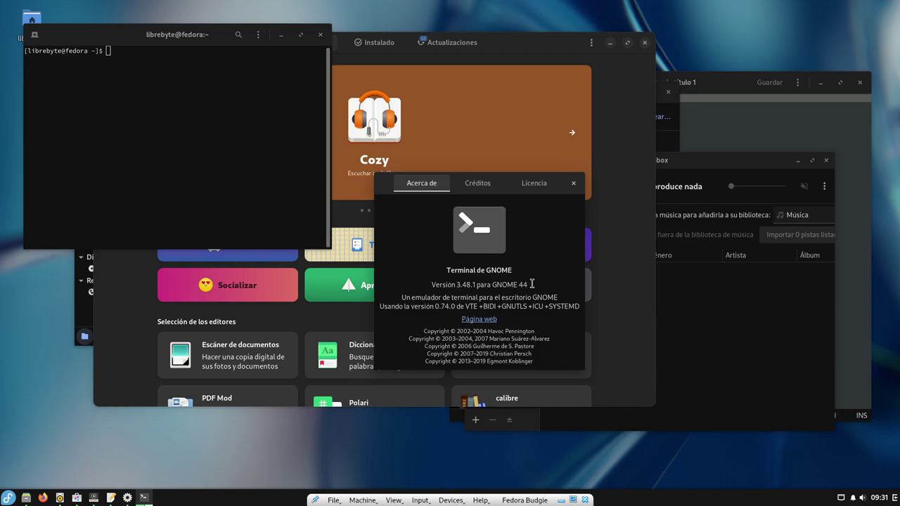
pyautogui.click(573, 185)
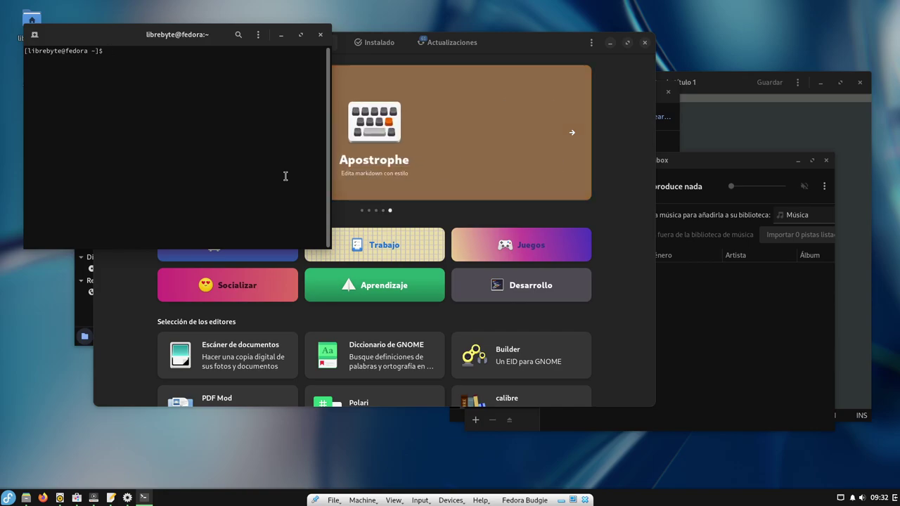
# Step: Try tab completion on 'fla' to complete flatpak, then erase it
pyautogui.write('fla')
pyautogui.press('Tab')
pyautogui.press('Tab')
pyautogui.write('t')
pyautogui.press('Tab')
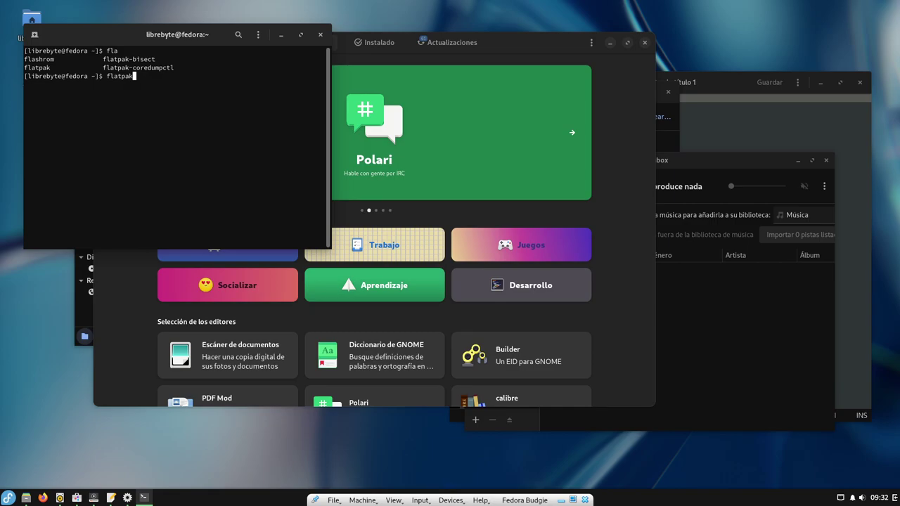
pyautogui.press('BackSpace')
pyautogui.press('BackSpace')
pyautogui.press('BackSpace')
pyautogui.press('BackSpace')
pyautogui.press('BackSpace')
pyautogui.press('BackSpace')
pyautogui.press('BackSpace')
# Step: Run 'sudo systemctl status pipewire', entering the administrator password when prompted
pyautogui.write('systemctl status')
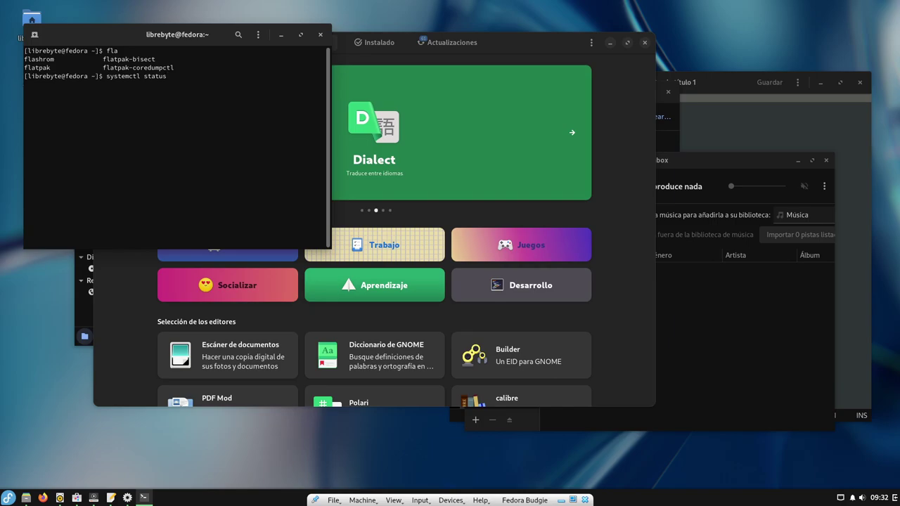
pyautogui.press('Left')
pyautogui.press('Left')
pyautogui.press('Left')
pyautogui.press('Left')
pyautogui.press('Left')
pyautogui.press('Left')
pyautogui.press('Left')
pyautogui.press('Left')
pyautogui.press('Left')
pyautogui.press('Left')
pyautogui.press('Left')
pyautogui.press('Left')
pyautogui.press('Left')
pyautogui.press('Left')
pyautogui.press('Left')
pyautogui.press('Left')
pyautogui.write('sudo')
pyautogui.press('Right')
pyautogui.press('Right')
pyautogui.press('Right')
pyautogui.press('Right')
pyautogui.press('Right')
pyautogui.press('Right')
pyautogui.press('Right')
pyautogui.press('Right')
pyautogui.press('Right')
pyautogui.press('Right')
pyautogui.press('Right')
pyautogui.press('Right')
pyautogui.press('Right')
pyautogui.press('Right')
pyautogui.press('Right')
pyautogui.write('pipewire')
pyautogui.press('Return')
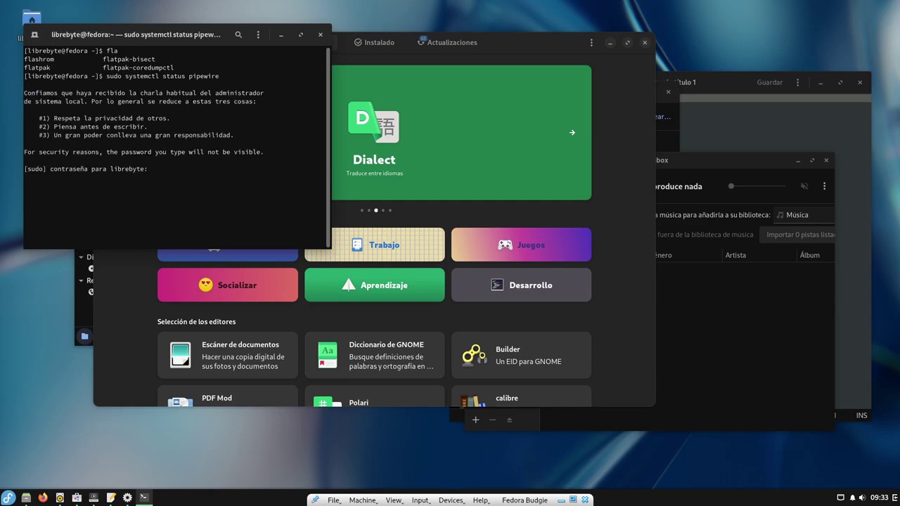
pyautogui.press('Return')
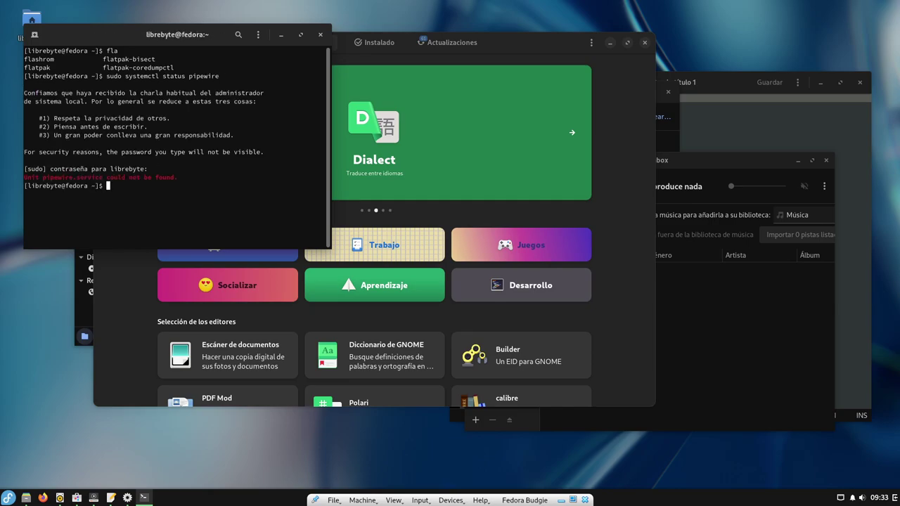
# Step: Rerun the status check for pipewired and then pulseaudio by editing the recalled command
pyautogui.press('Up')
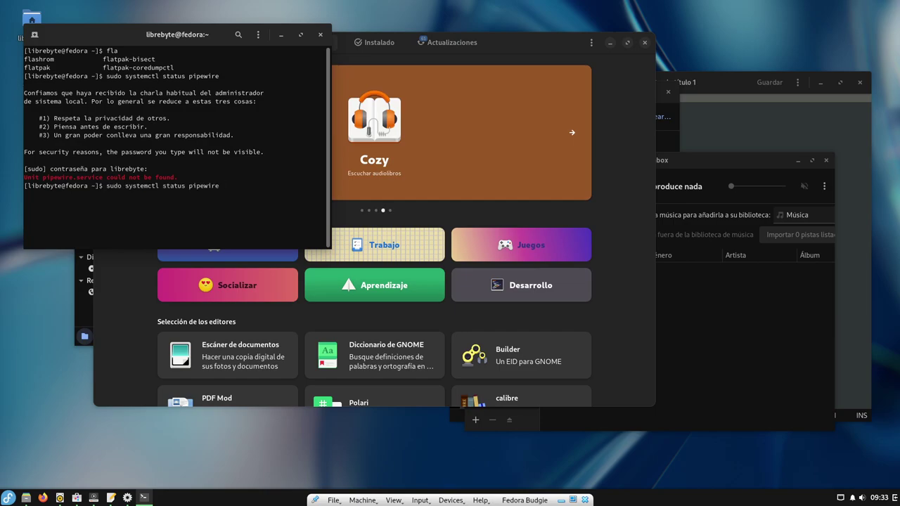
pyautogui.write('d')
pyautogui.press('Return')
pyautogui.press('Up')
pyautogui.press('BackSpace')
pyautogui.press('BackSpace')
pyautogui.press('BackSpace')
pyautogui.press('BackSpace')
pyautogui.press('BackSpace')
pyautogui.press('BackSpace')
pyautogui.press('BackSpace')
pyautogui.press('BackSpace')
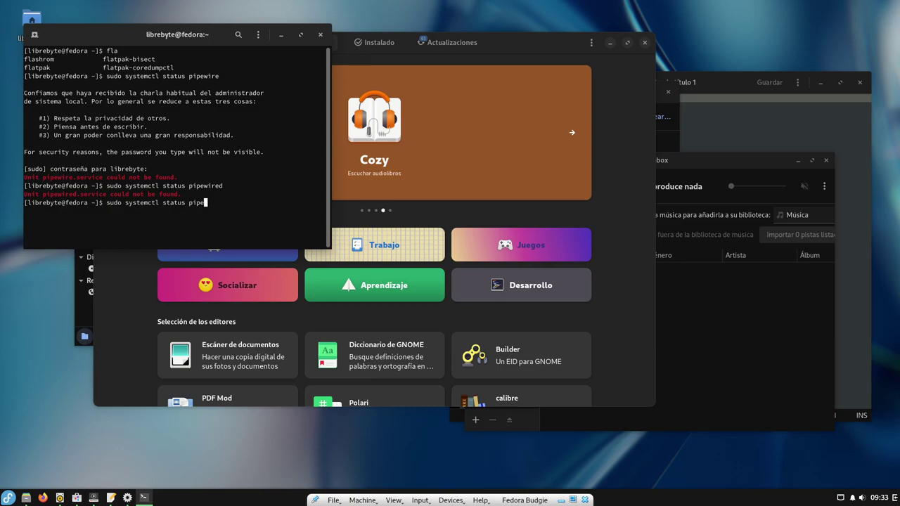
pyautogui.write('ulsepaudio')
pyautogui.press('Return')
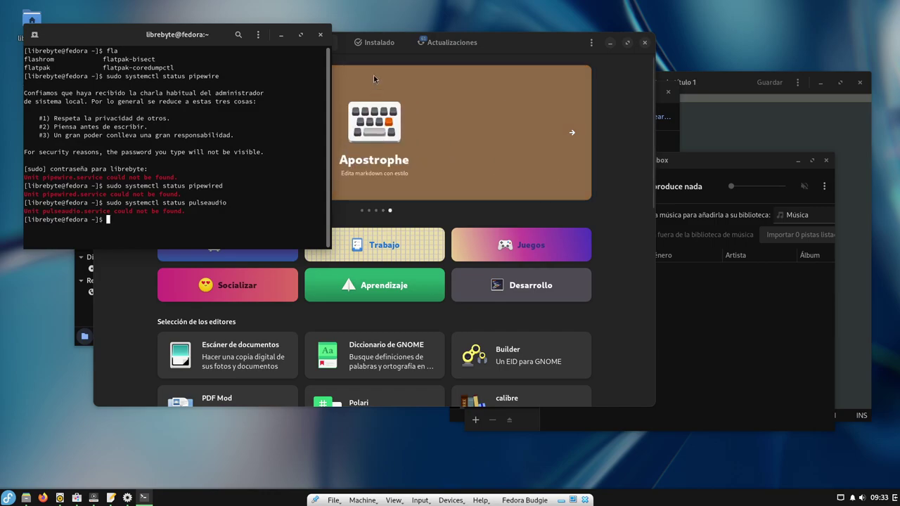
# Step: Close the Terminal, Software, Rhythmbox, Control Center and text editor windows
pyautogui.click(320, 34)
pyautogui.click(645, 43)
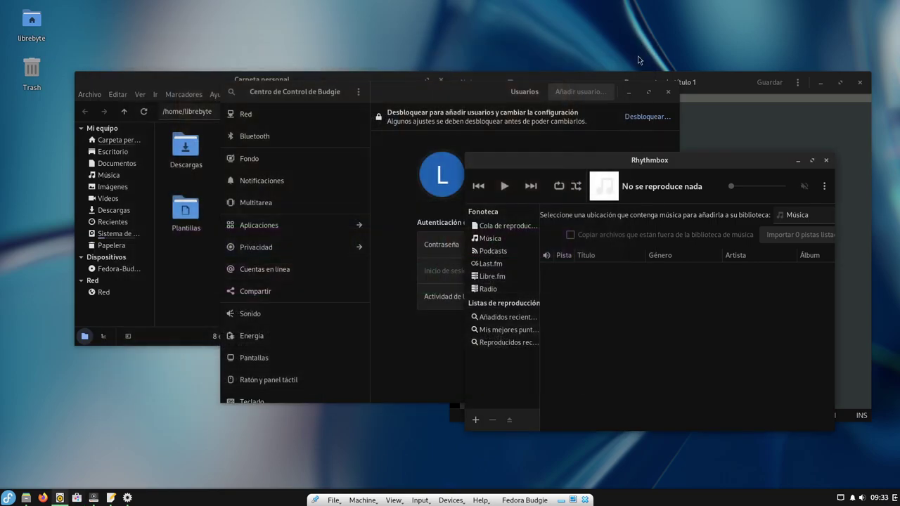
pyautogui.click(824, 160)
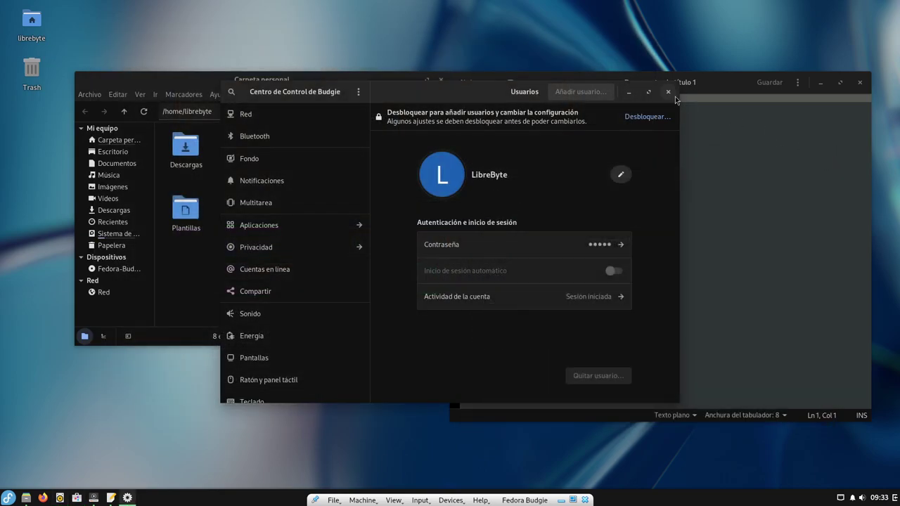
pyautogui.click(668, 92)
pyautogui.click(871, 93)
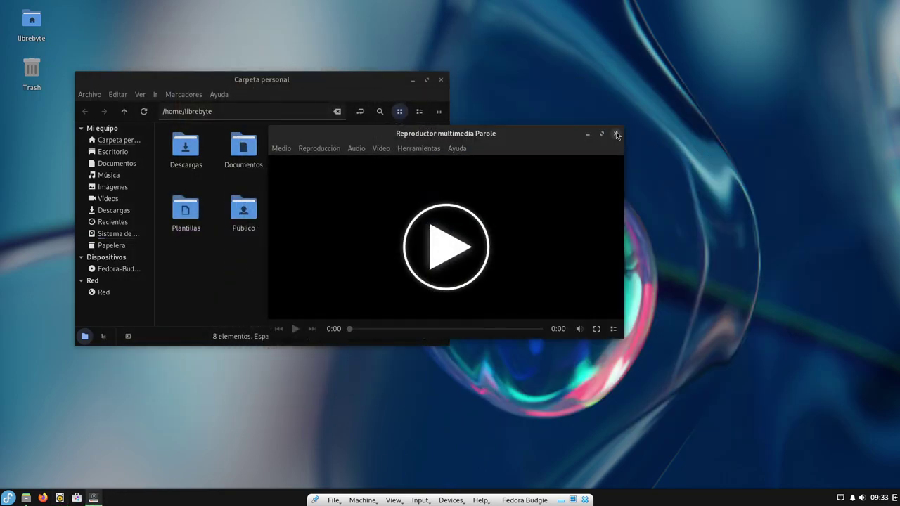
# Step: Close Parole and the Nemo file manager, then bring up the Budgie menu's power options
pyautogui.click(615, 134)
pyautogui.click(441, 79)
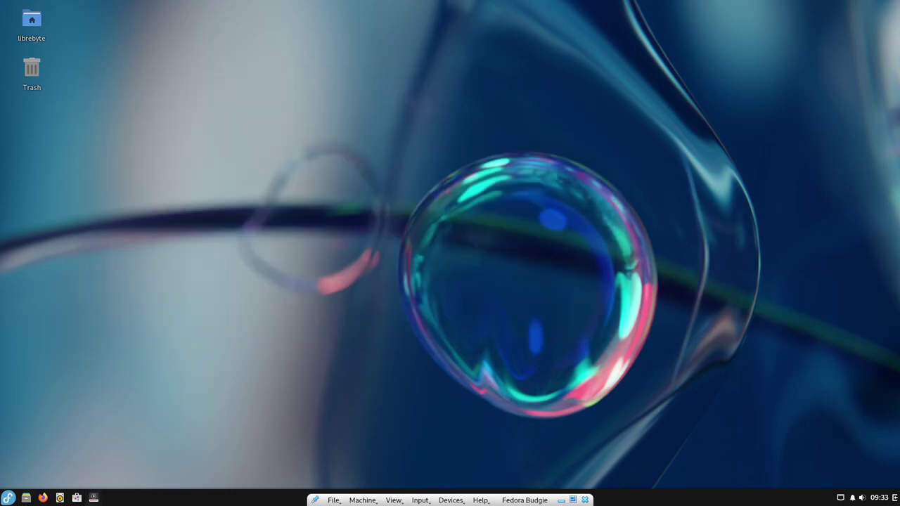
pyautogui.click(8, 497)
pyautogui.click(228, 473)
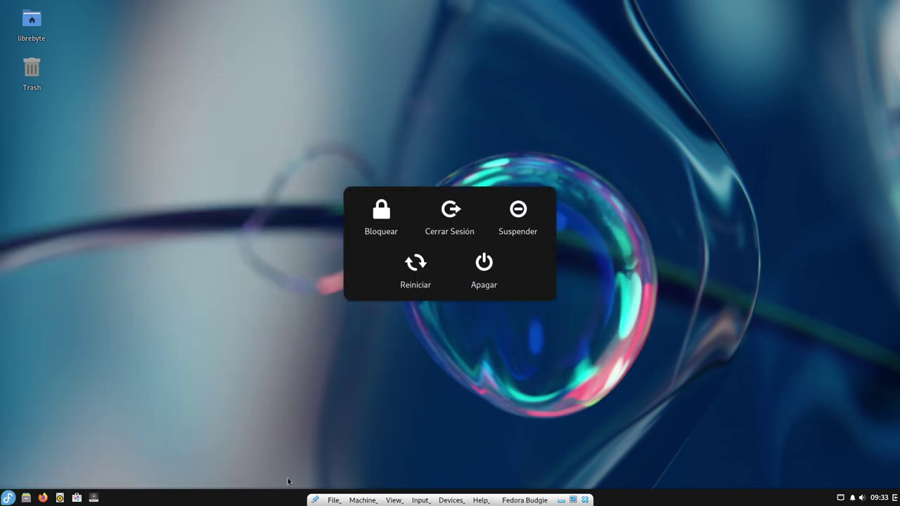